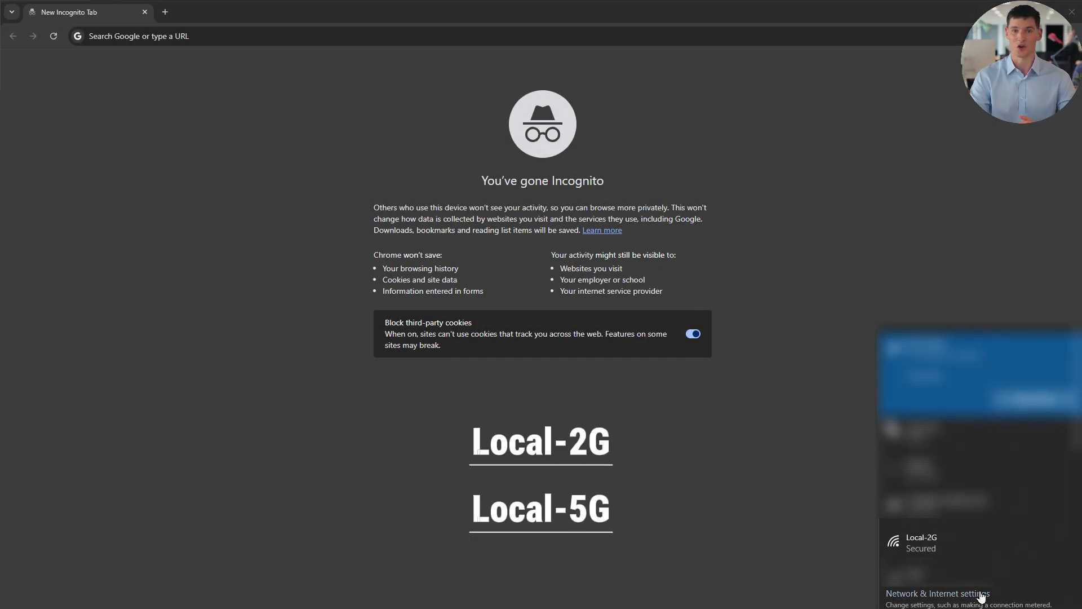
# Connect to the Local-2G Wi-Fi network by entering and submitting its security key.
pyautogui.click(940, 553)
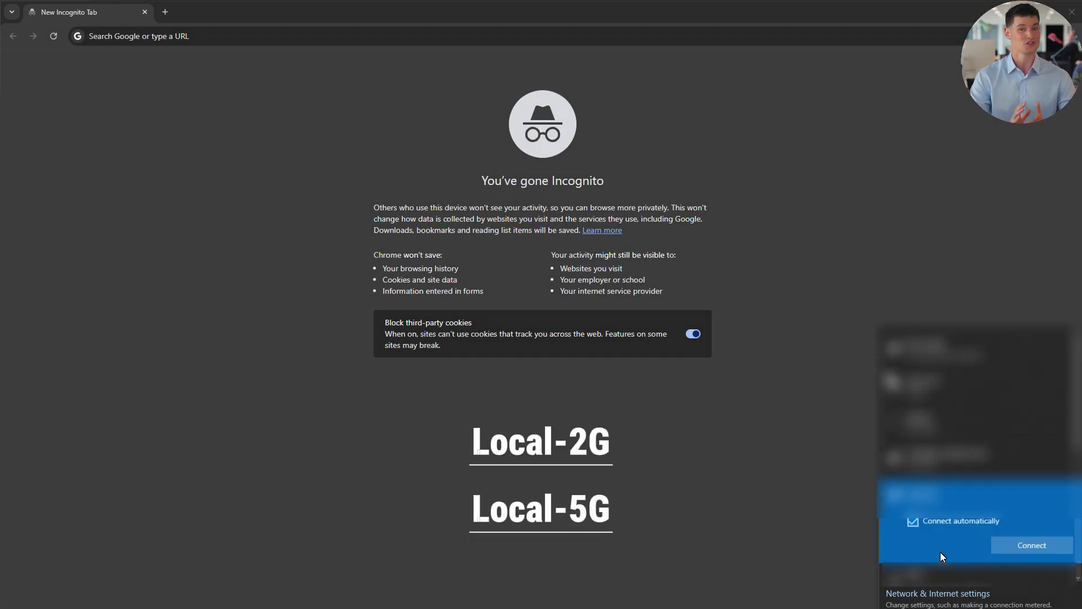
pyautogui.click(1010, 545)
pyautogui.write('•••••••••')
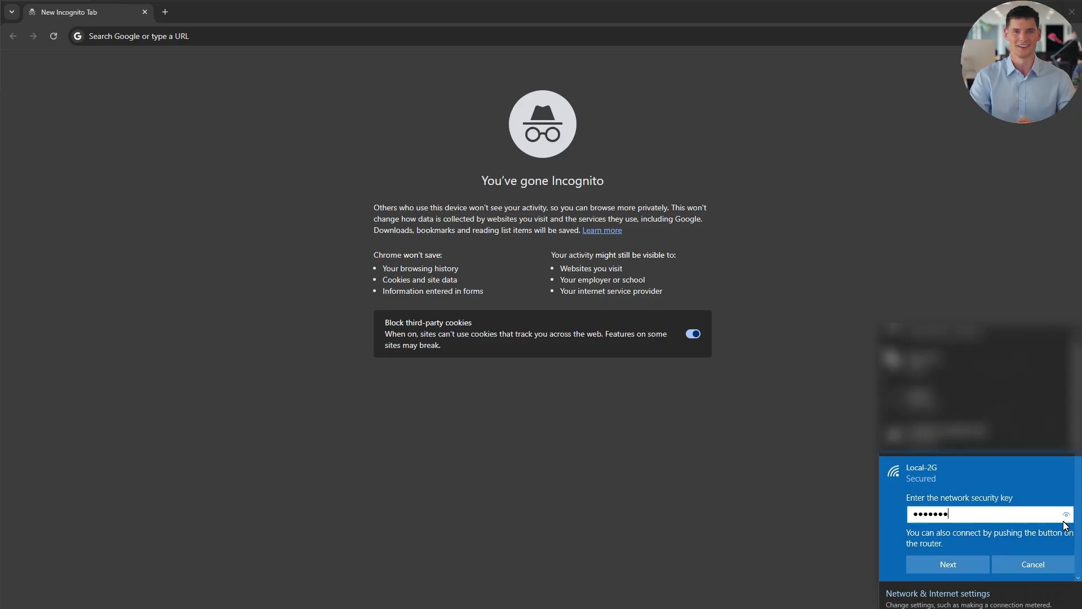
pyautogui.write('•')
pyautogui.click(1065, 514)
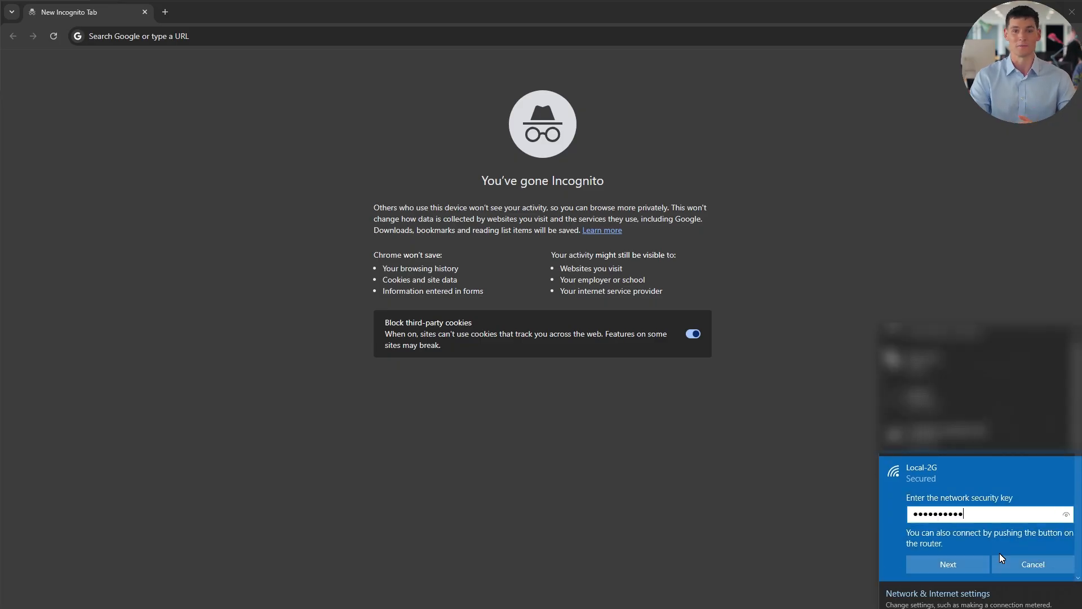
pyautogui.click(966, 566)
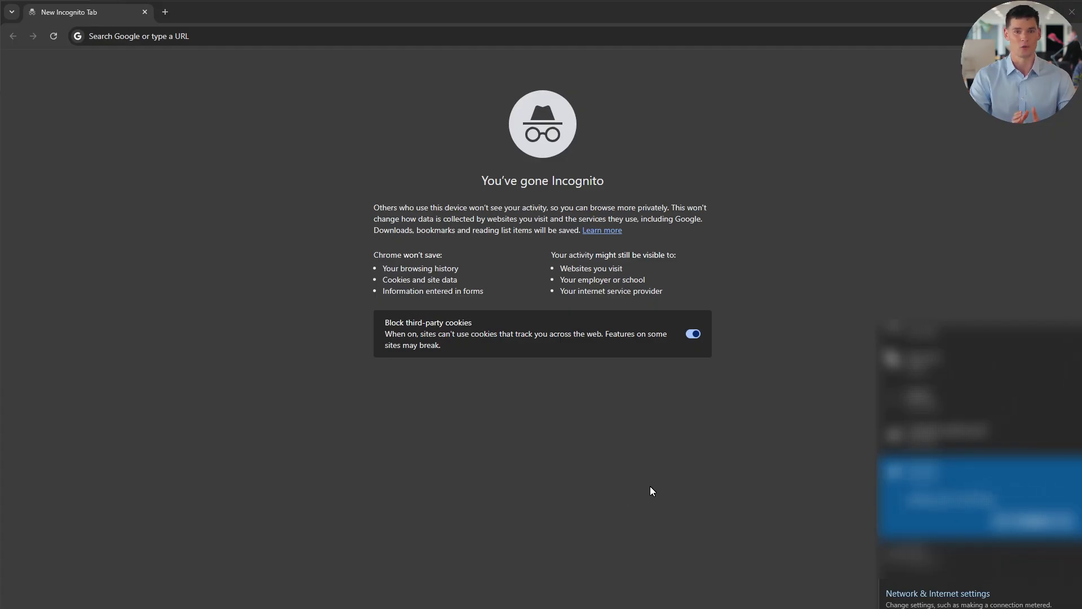
# Open the router's admin panel at 192.168.10.1 in the browser.
pyautogui.click(391, 38)
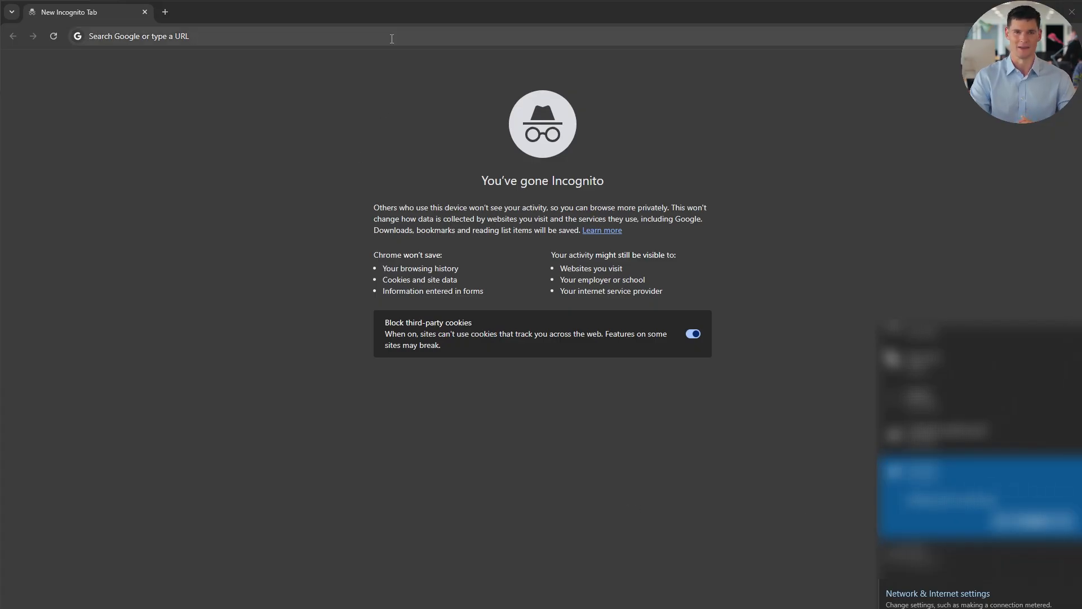
pyautogui.write('1')
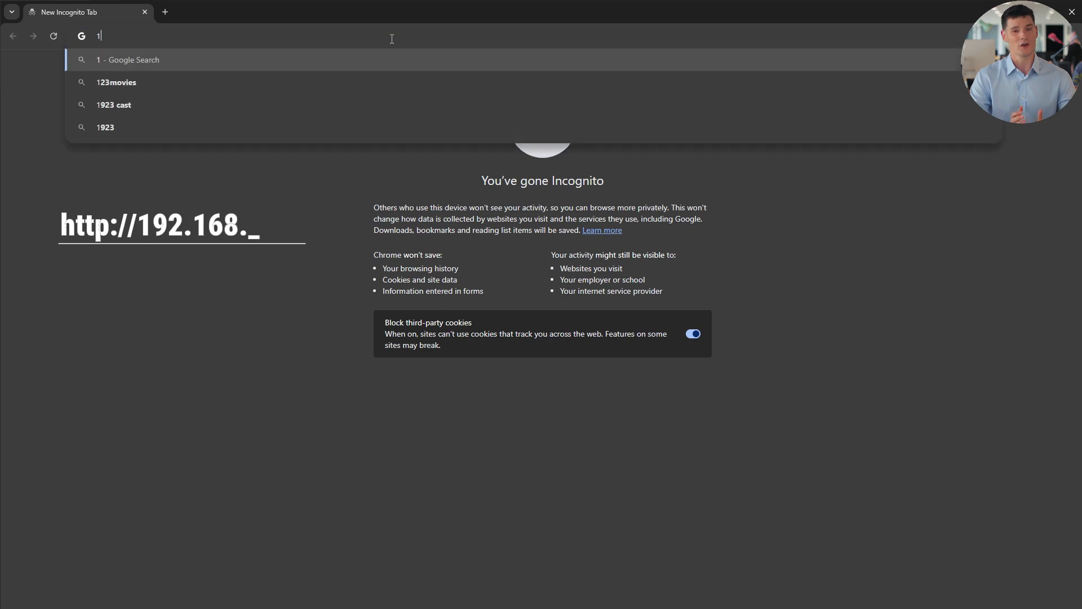
pyautogui.write('92.168.10.1')
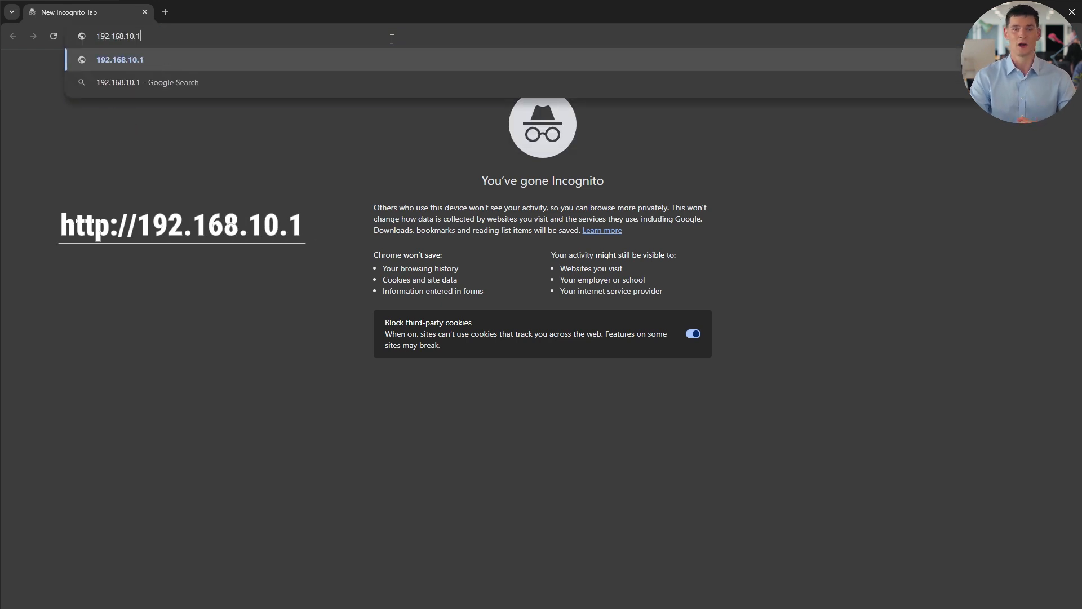
pyautogui.press('Return')
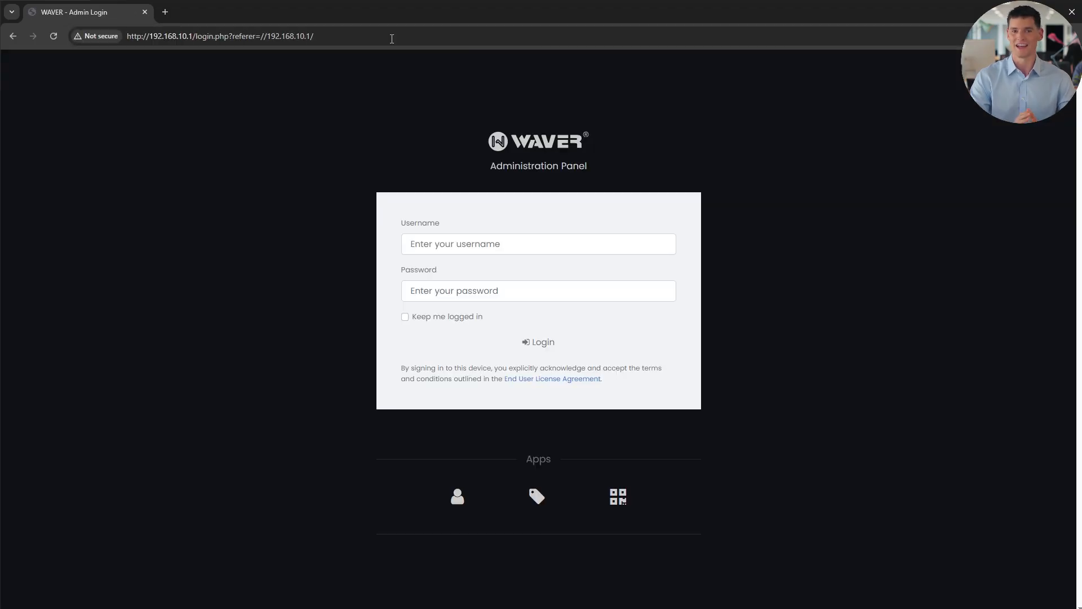
# Log in with the default administrator username and password.
pyautogui.click(440, 244)
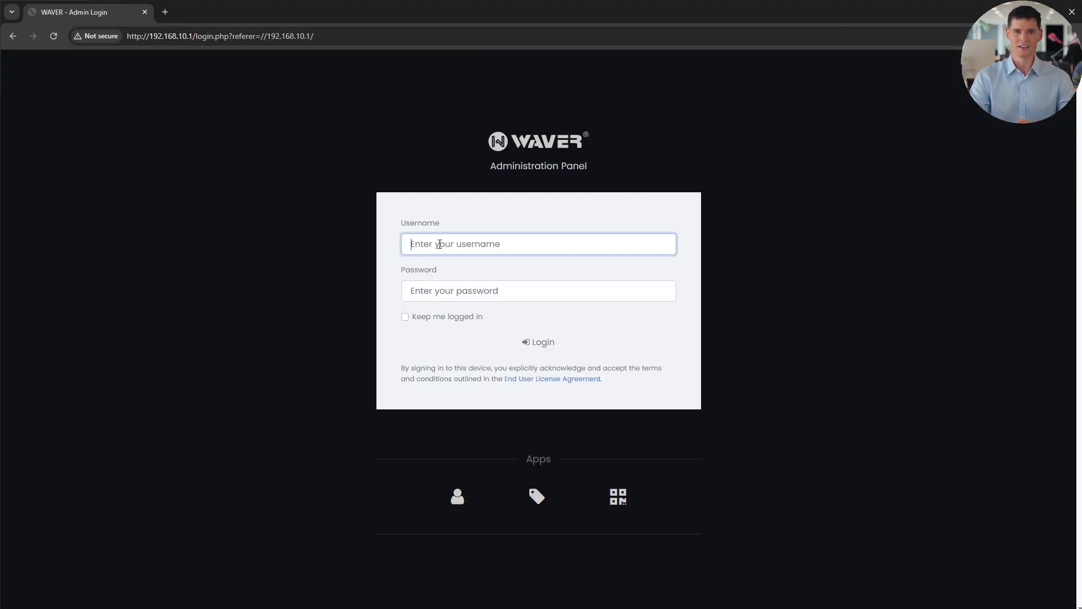
pyautogui.write('admin')
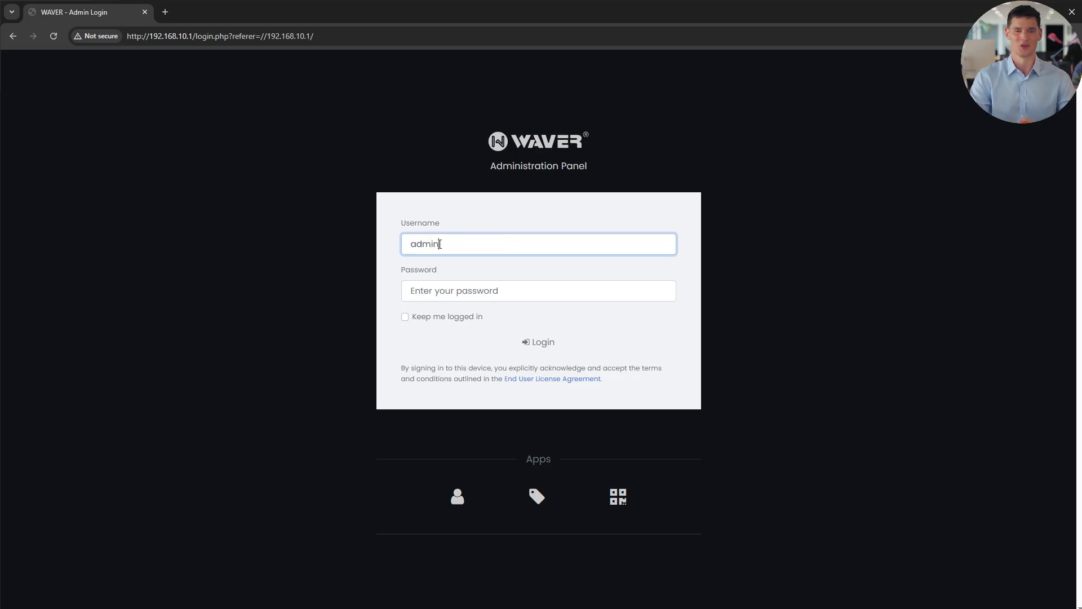
pyautogui.press('Tab')
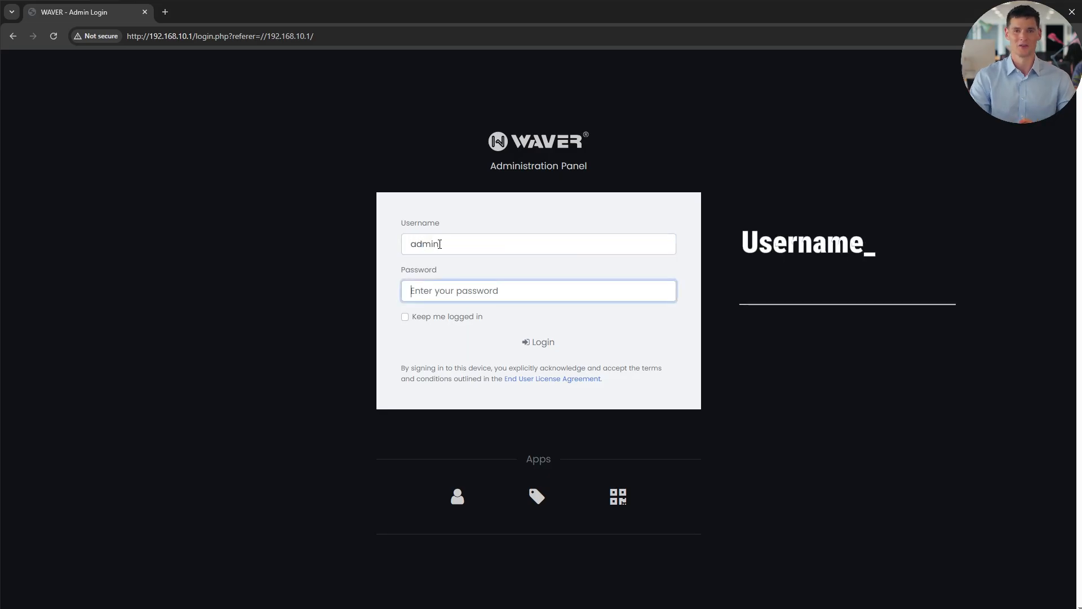
pyautogui.write('waver')
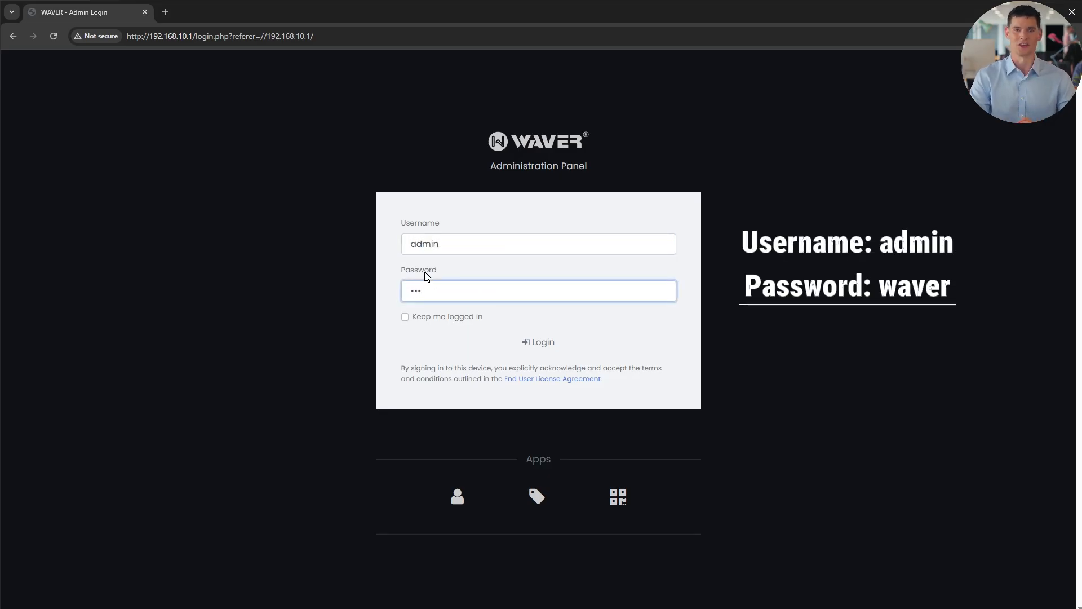
pyautogui.click(542, 341)
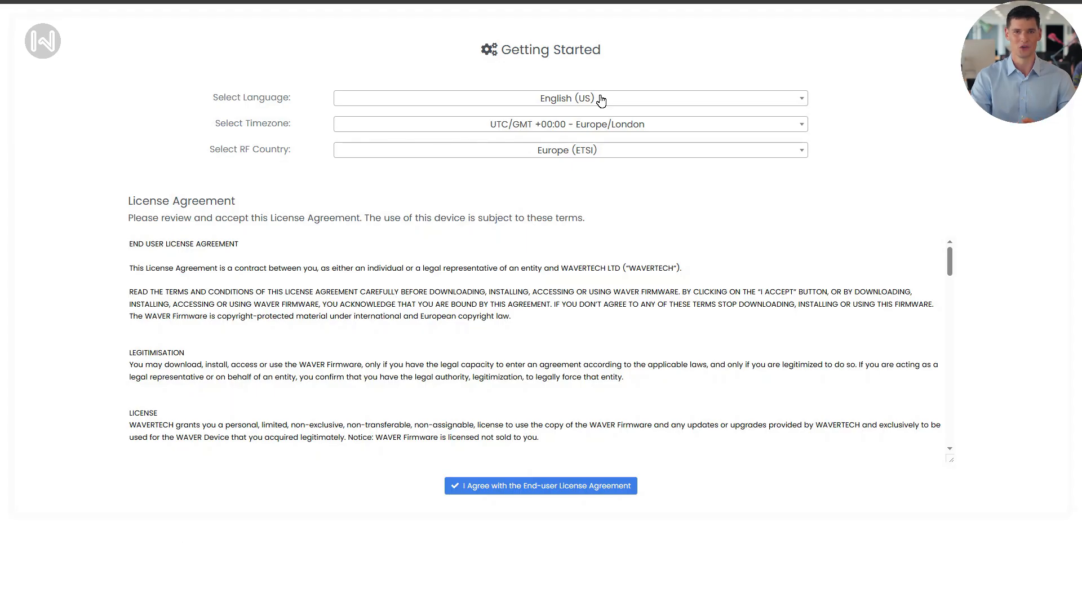
# Choose America/New_York timezone and North America (FCC) RF country, then accept the license agreement.
pyautogui.click(623, 124)
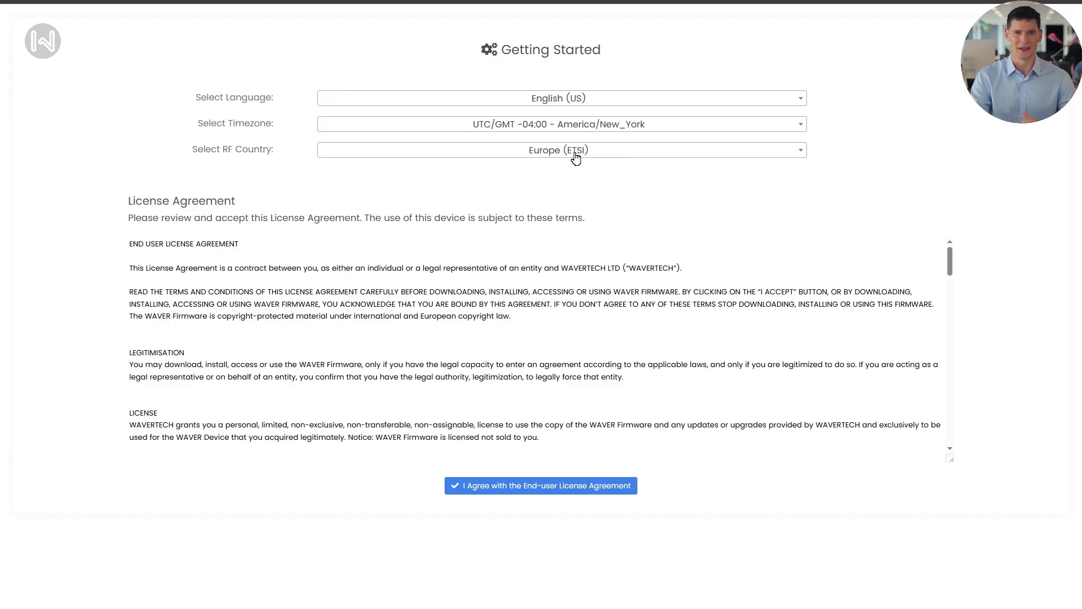
pyautogui.click(572, 151)
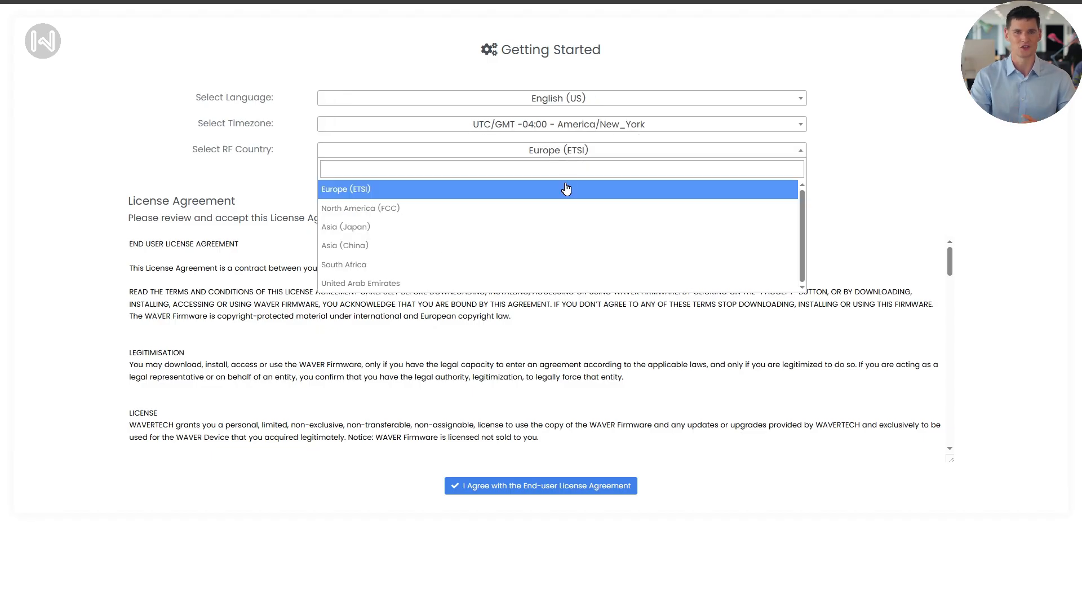
pyautogui.click(560, 207)
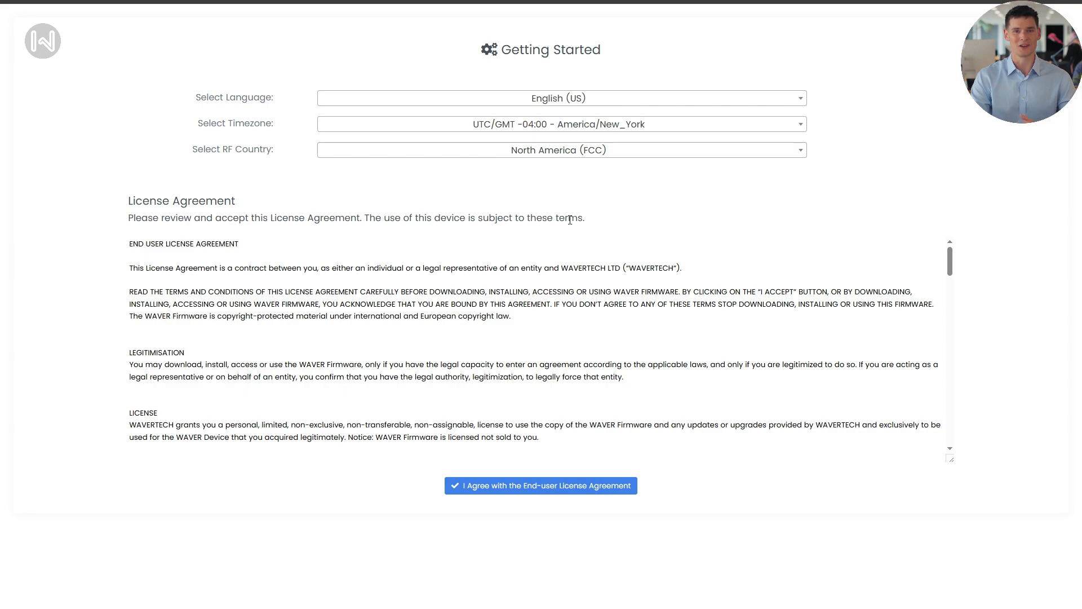
pyautogui.scroll(-15, 627, 401)
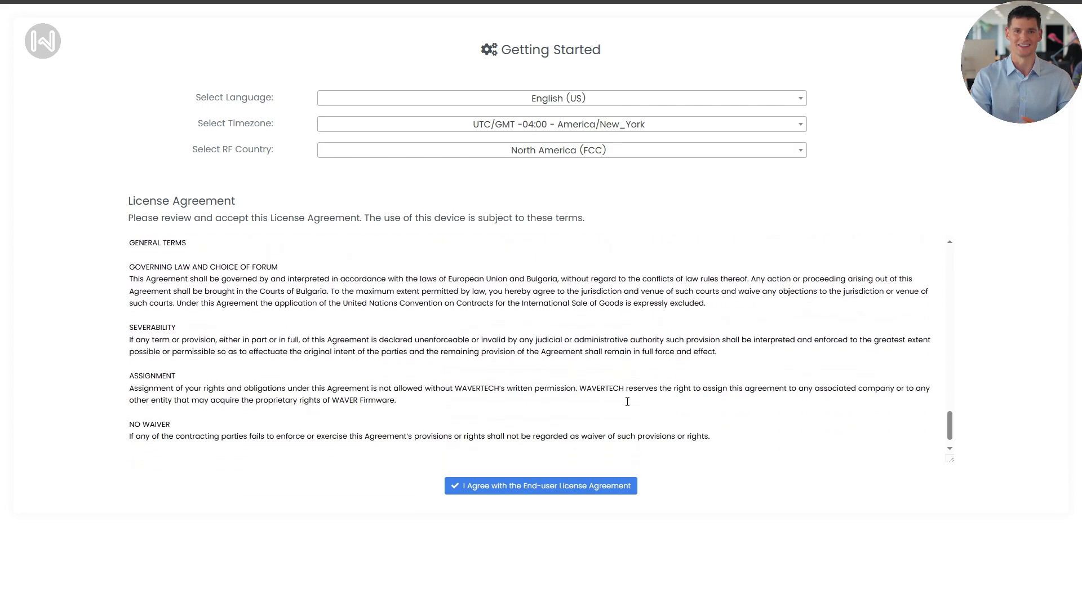
pyautogui.click(613, 482)
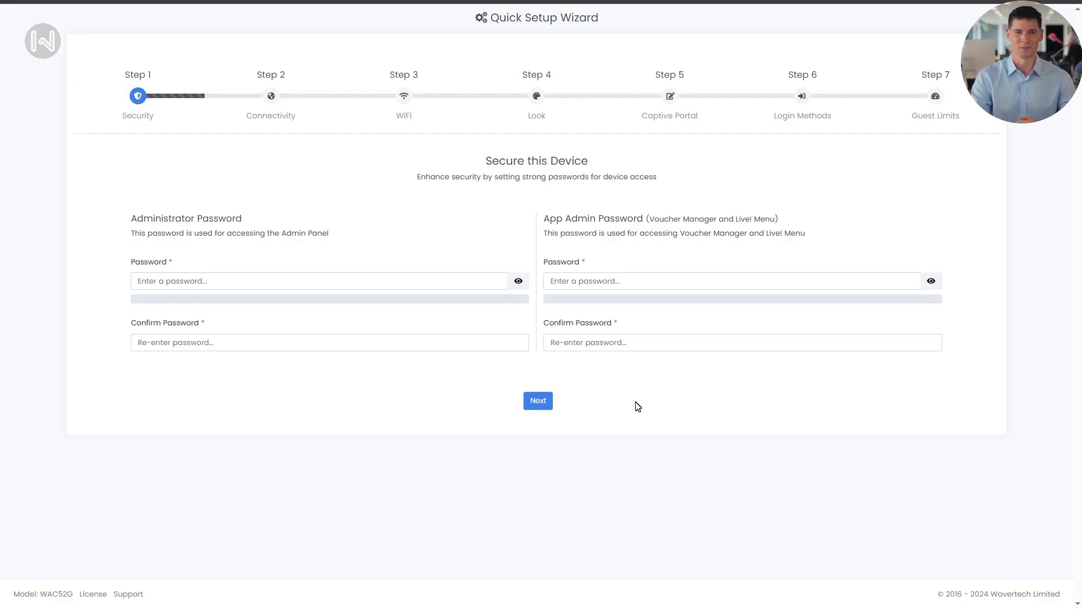
# Enter and confirm a strong Administrator password.
pyautogui.click(319, 281)
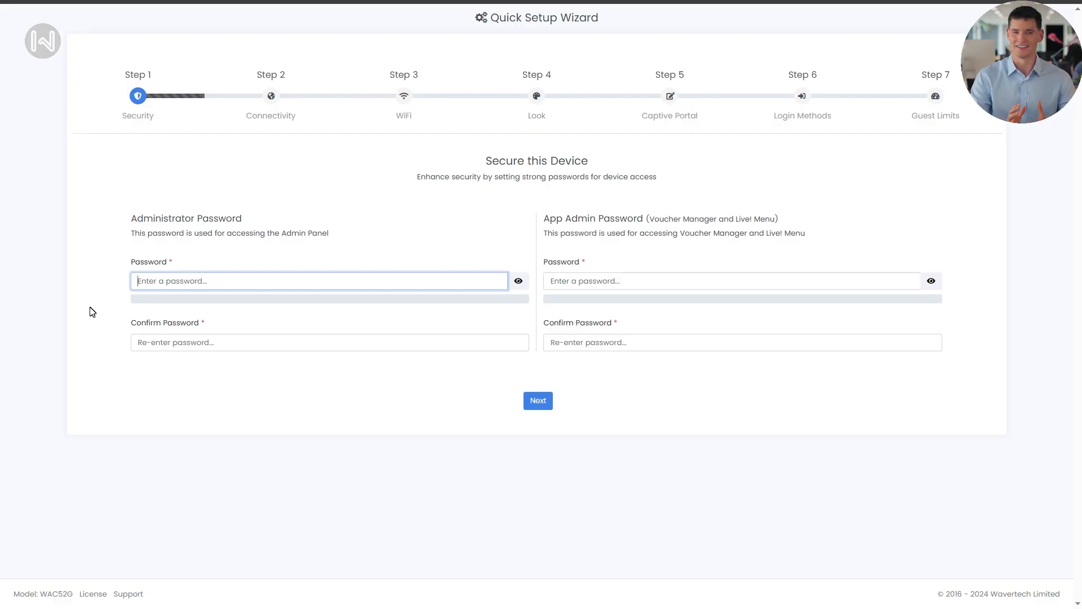
pyautogui.write('•••')
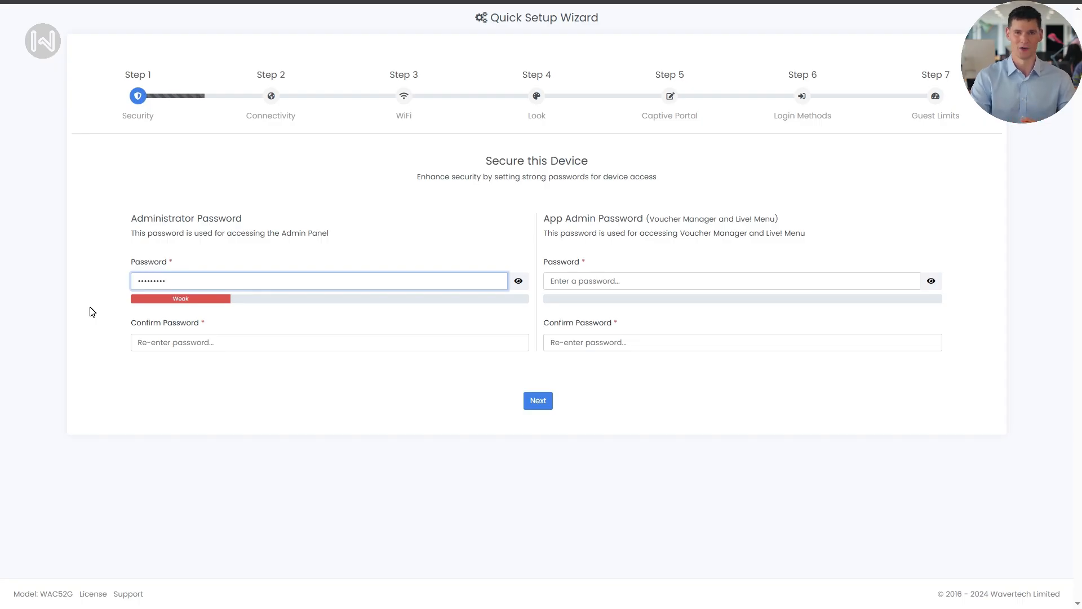
pyautogui.write('••')
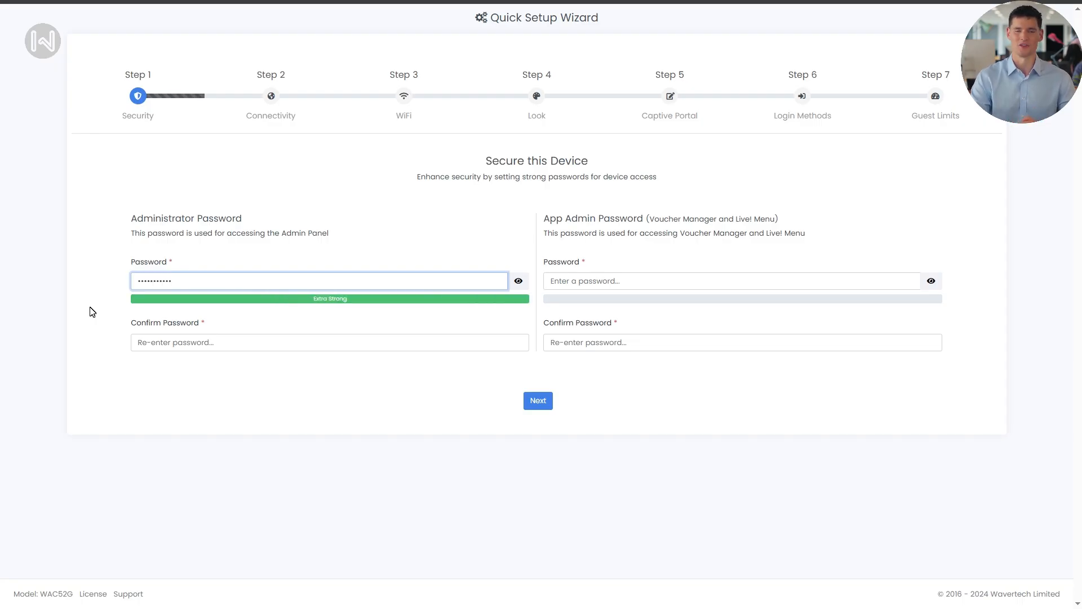
pyautogui.click(151, 341)
pyautogui.write('••••')
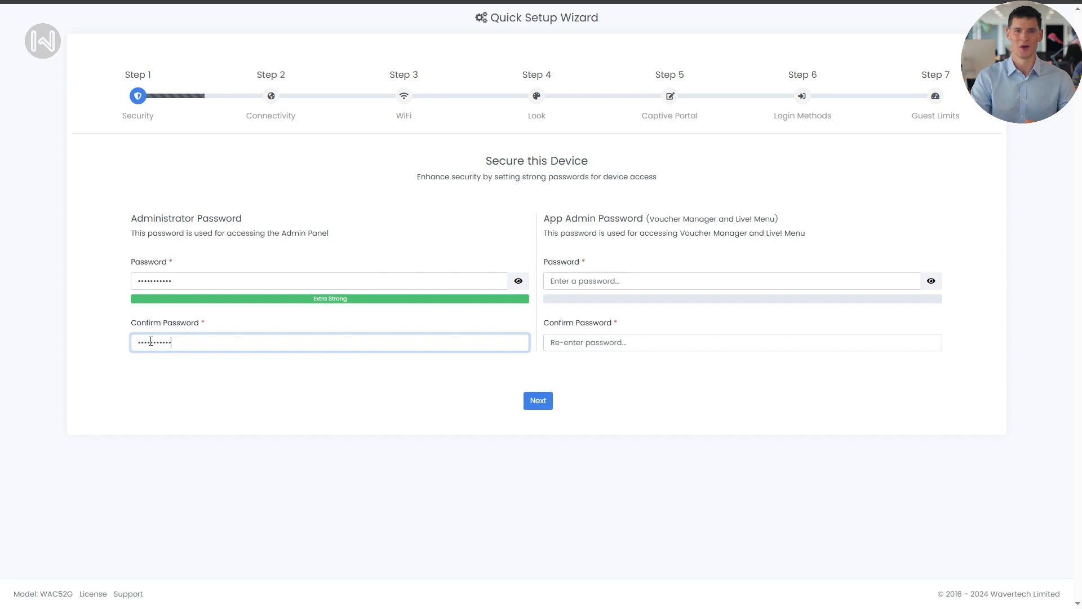
pyautogui.write('•••••••')
# Enter and confirm the App Admin password, then proceed to the Connectivity step.
pyautogui.click(614, 280)
pyautogui.write('••')
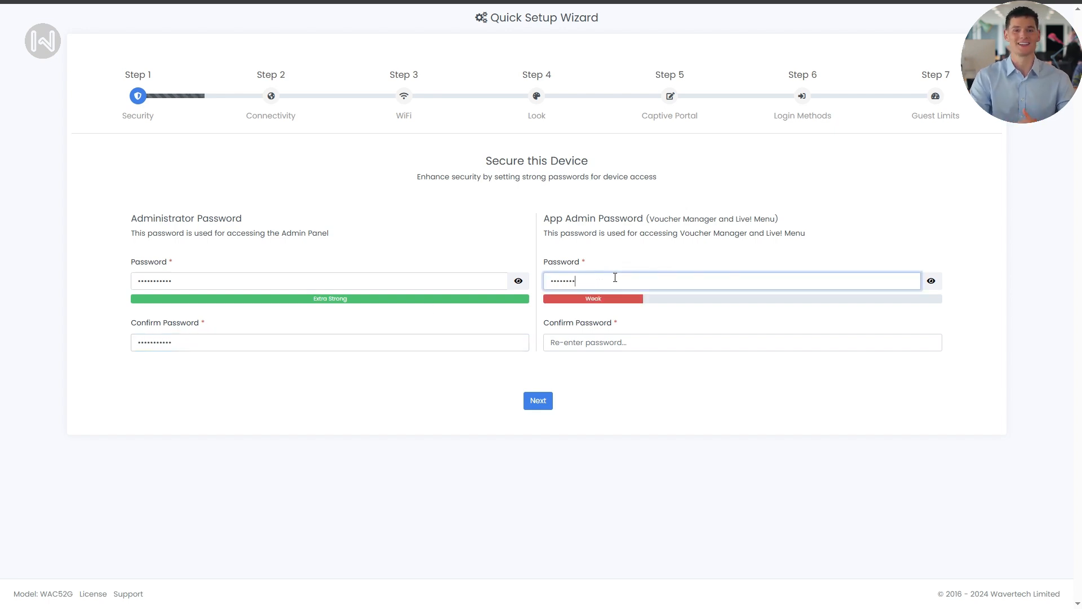
pyautogui.write('•••••••••')
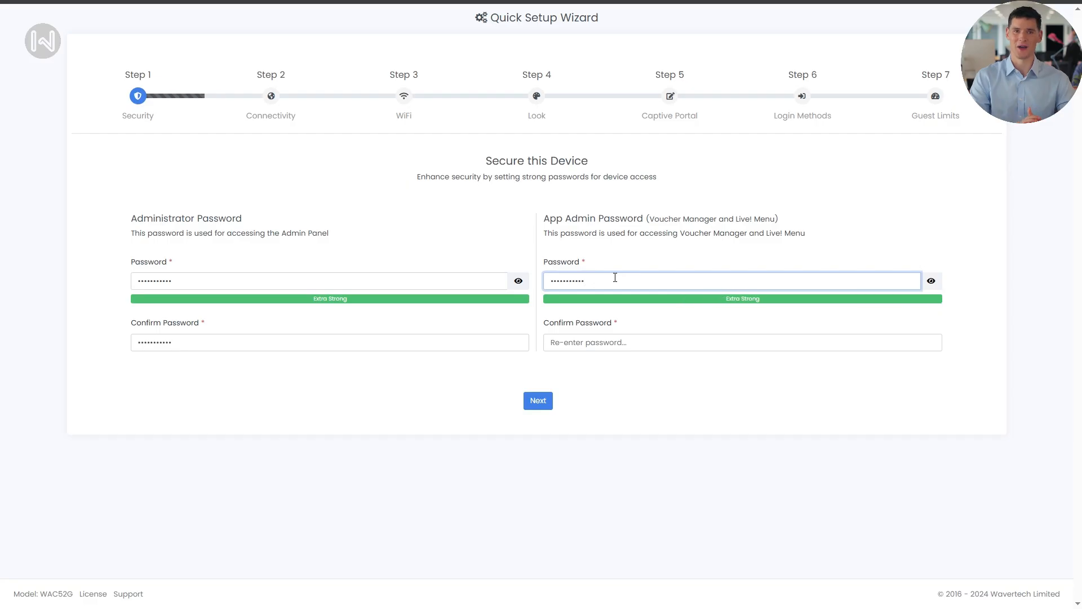
pyautogui.click(599, 340)
pyautogui.write('•')
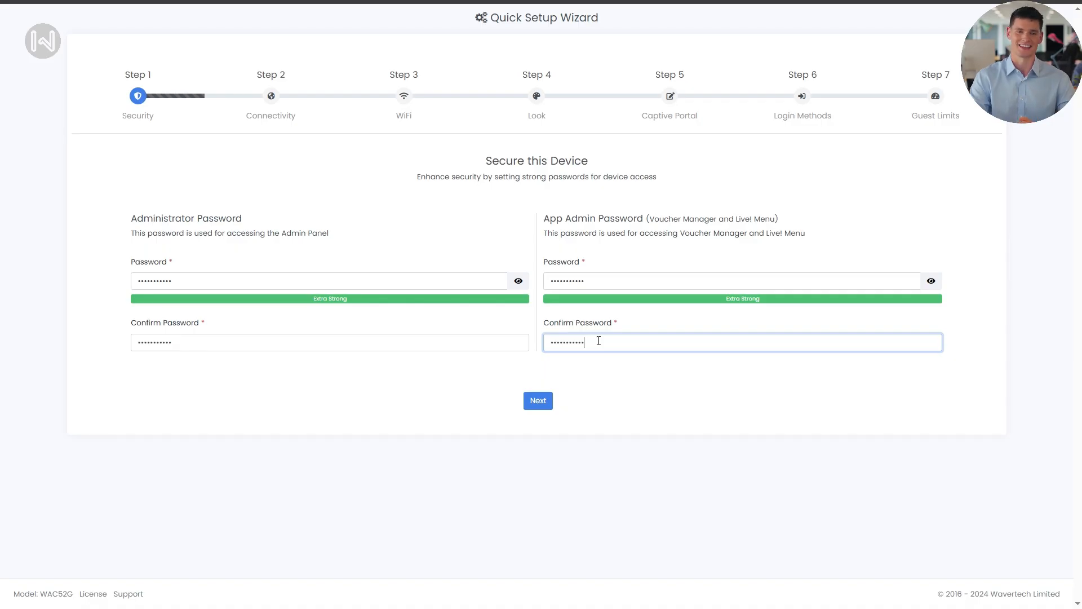
pyautogui.click(539, 401)
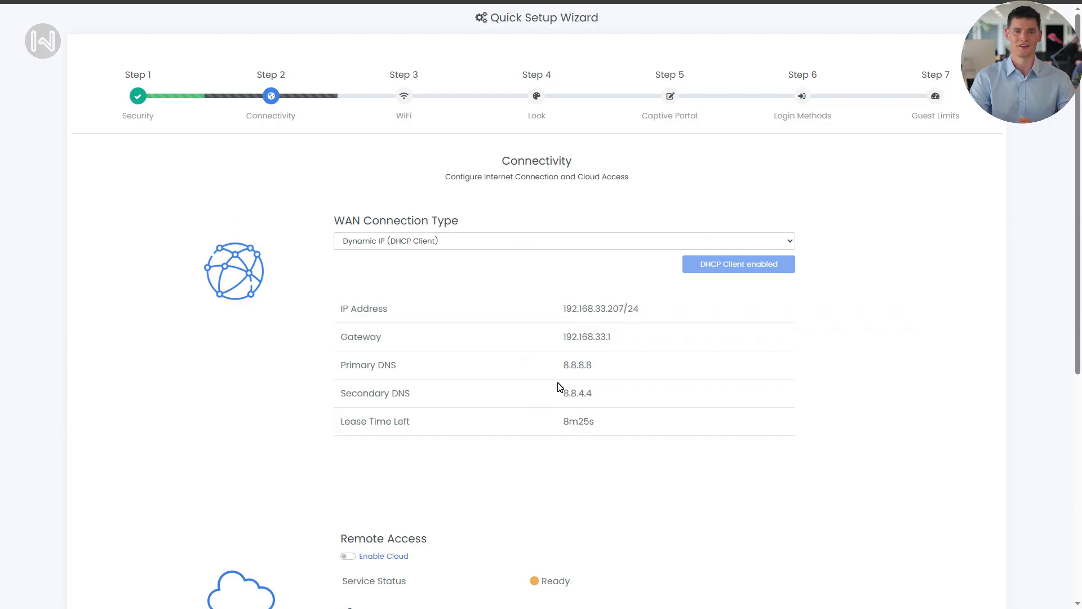
# Keep Dynamic IP (DHCP Client) as WAN type, enable cloud remote access, and continue to WiFi Setup.
pyautogui.click(682, 247)
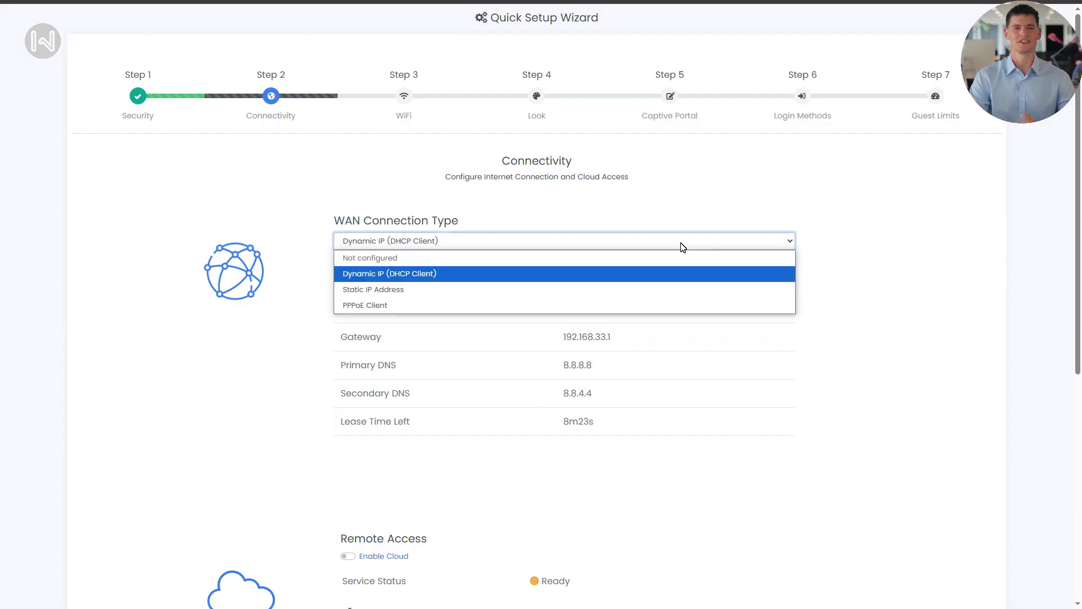
pyautogui.click(646, 280)
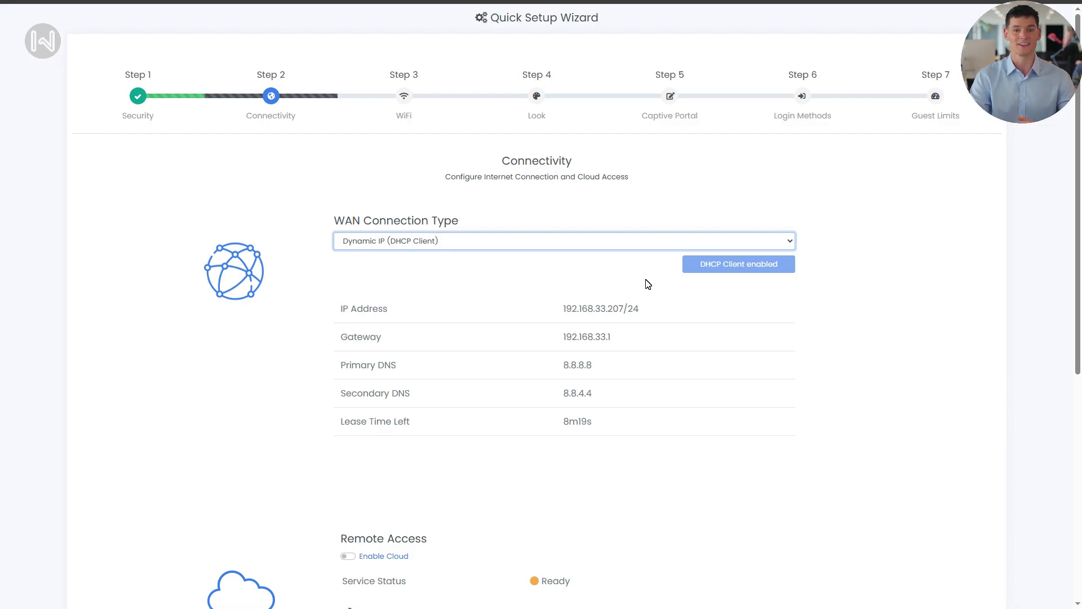
pyautogui.scroll(-5, 648, 284)
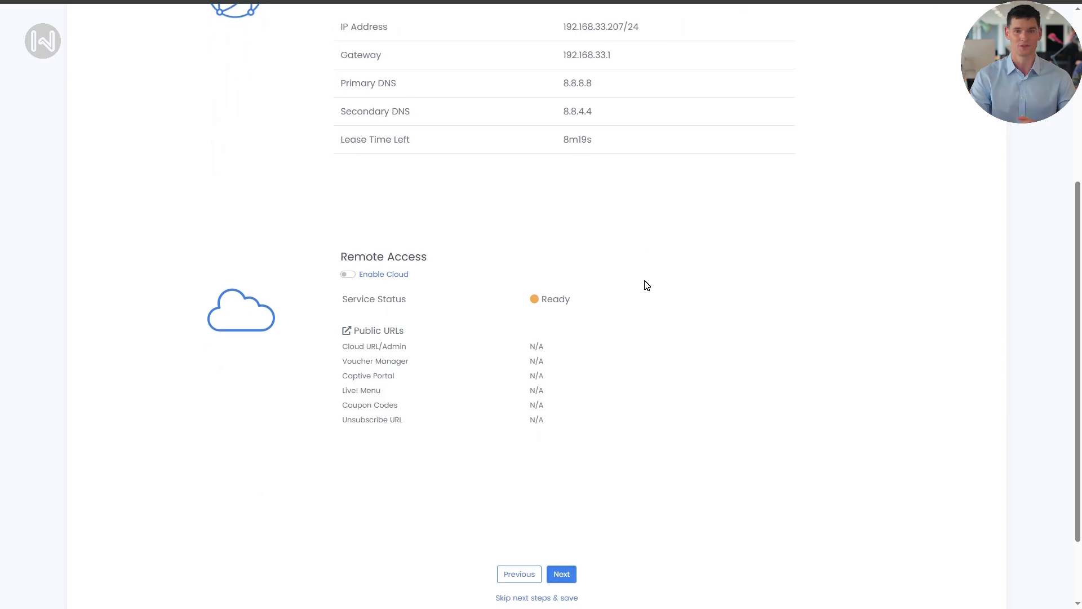
pyautogui.scroll(-2, 647, 284)
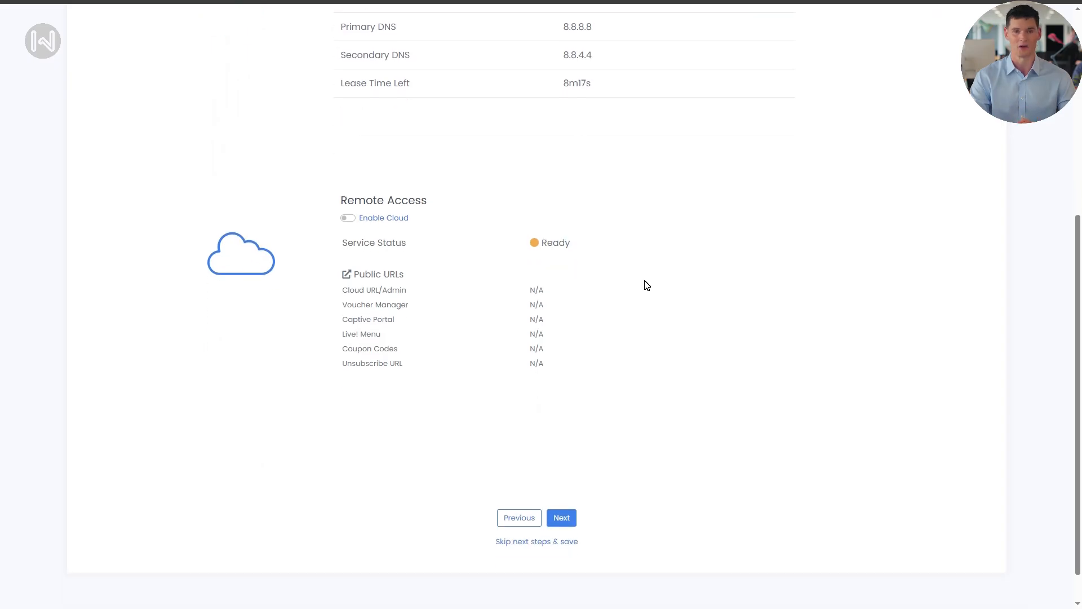
pyautogui.click(347, 219)
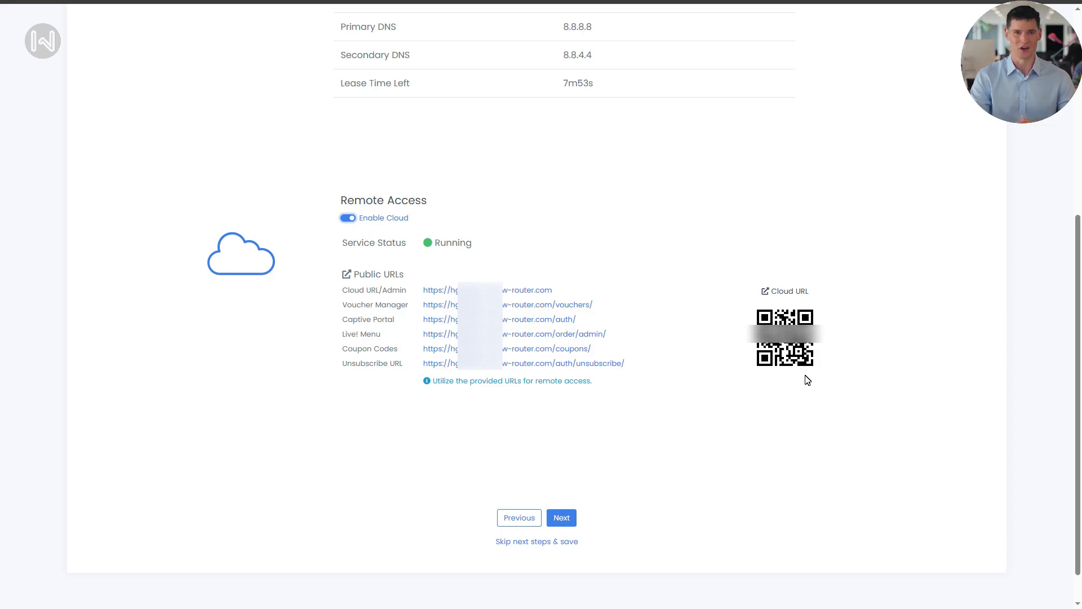
pyautogui.click(557, 524)
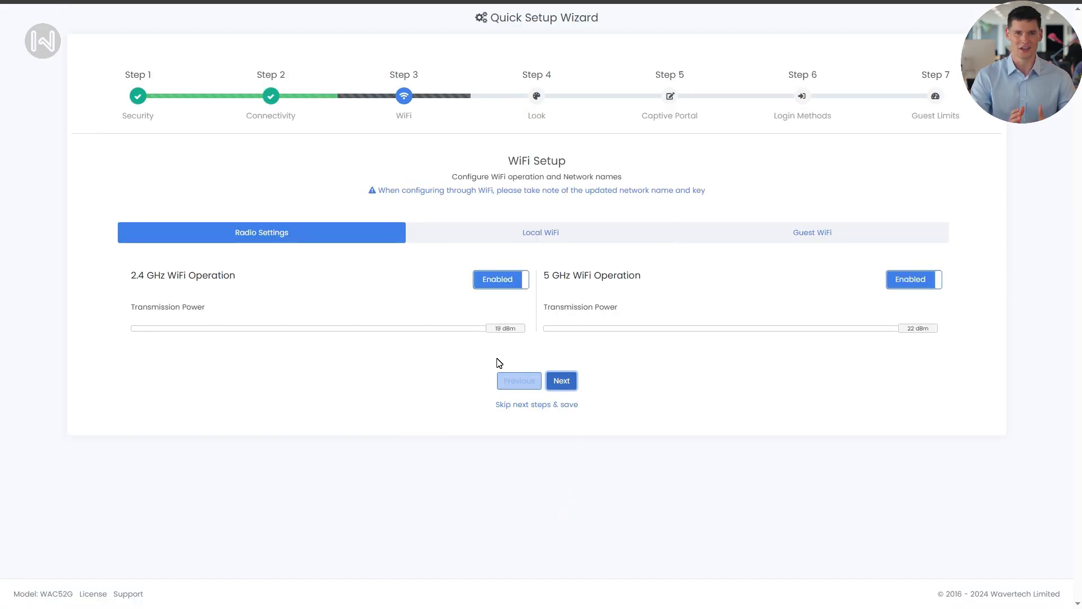
# Lower 2.4 GHz transmission power to 18 dBm, leaving 5 GHz at 22 dBm with both radios enabled.
pyautogui.moveTo(497, 333); pyautogui.dragTo(459, 335)
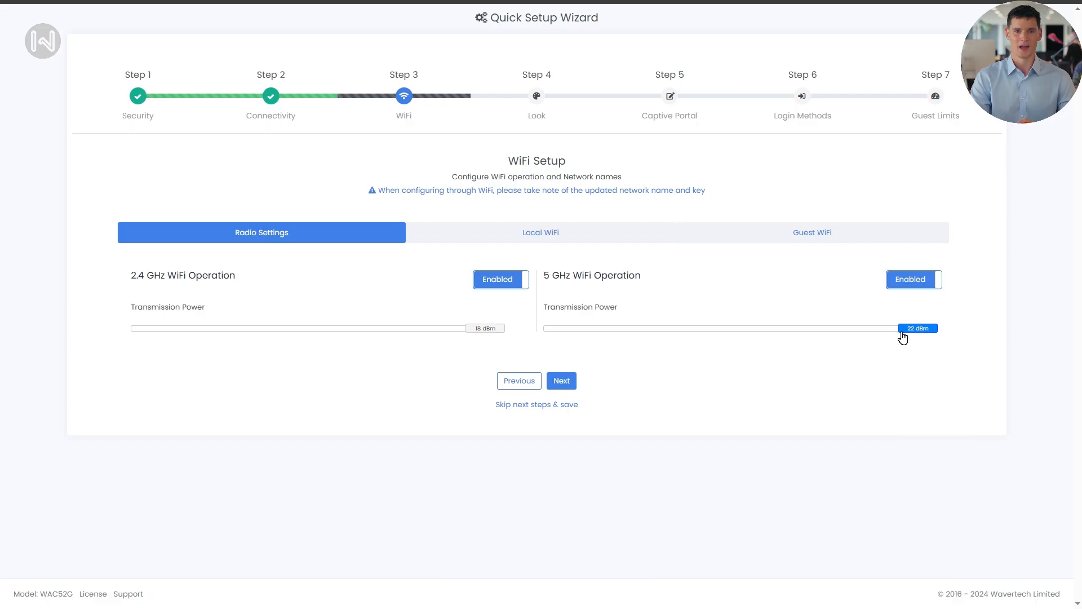
pyautogui.moveTo(902, 337)
pyautogui.mouseDown()
pyautogui.moveTo(797, 343)
pyautogui.moveTo(902, 341)
pyautogui.mouseUp()
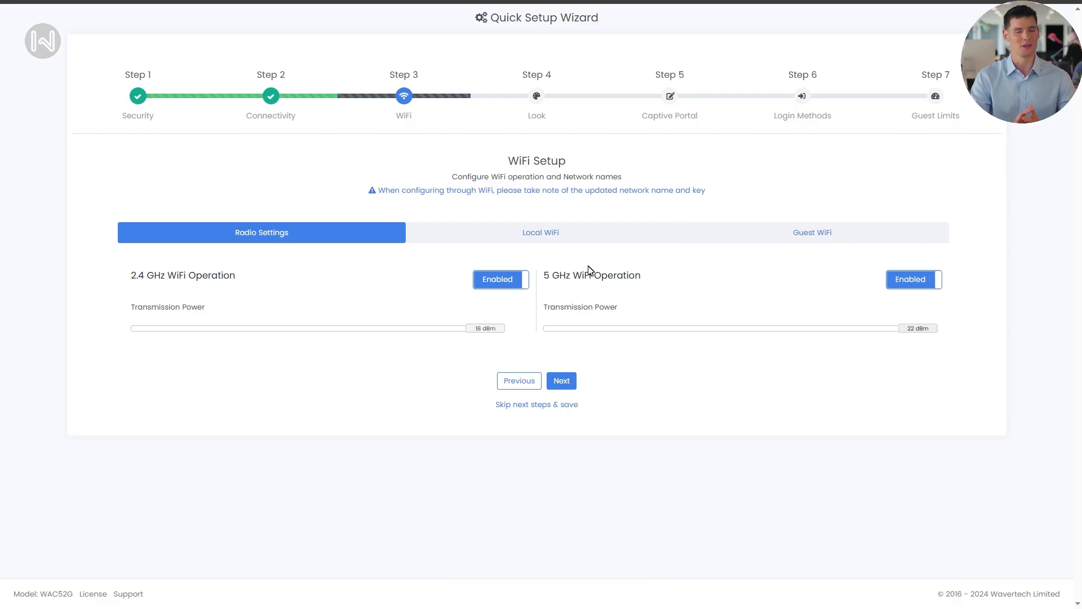
pyautogui.click(504, 281)
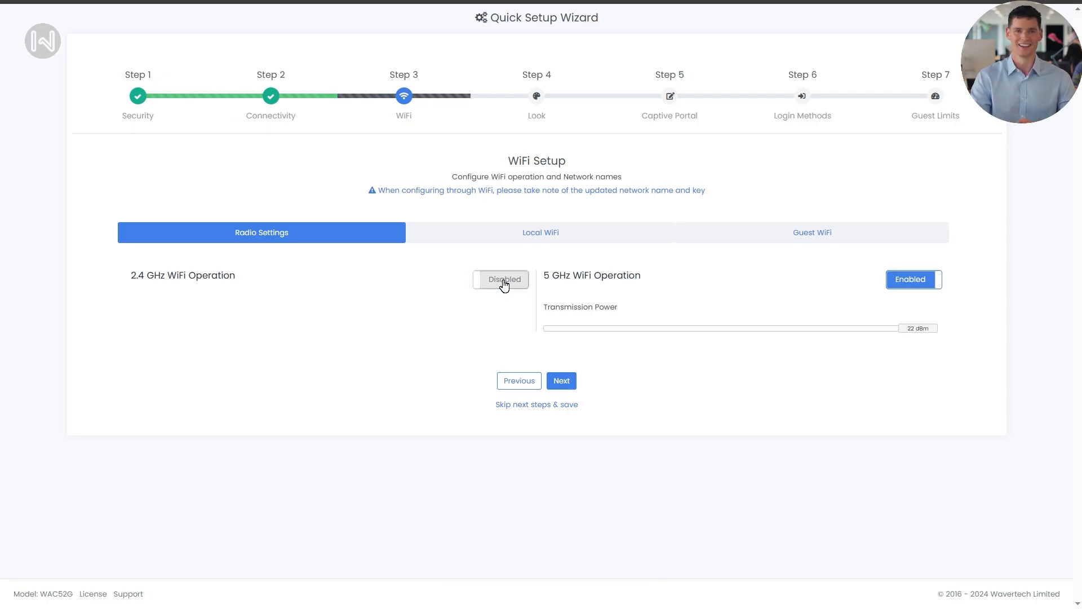
pyautogui.click(505, 284)
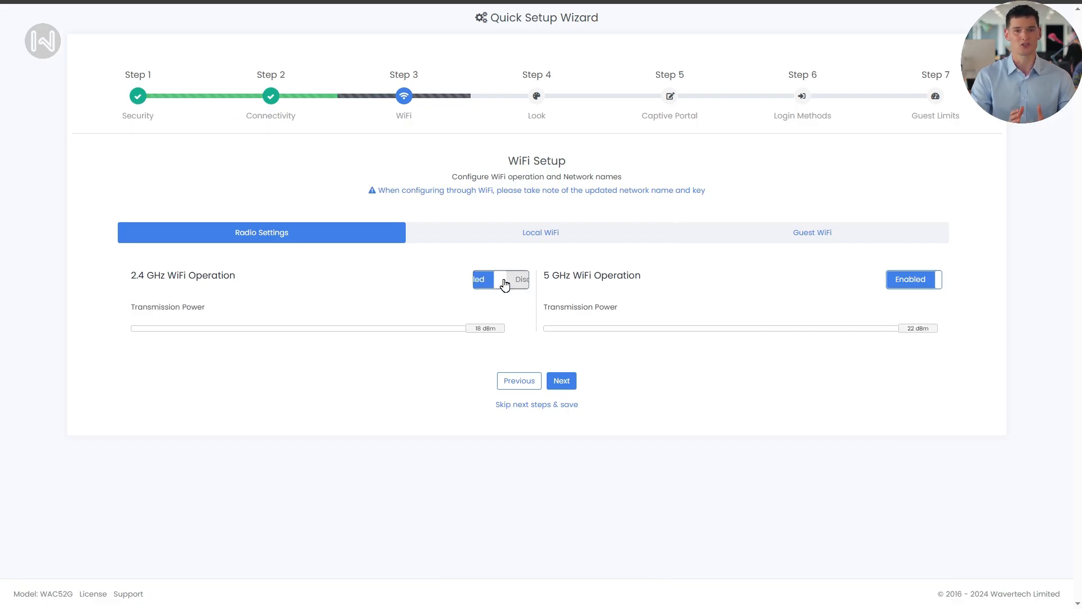
pyautogui.click(900, 288)
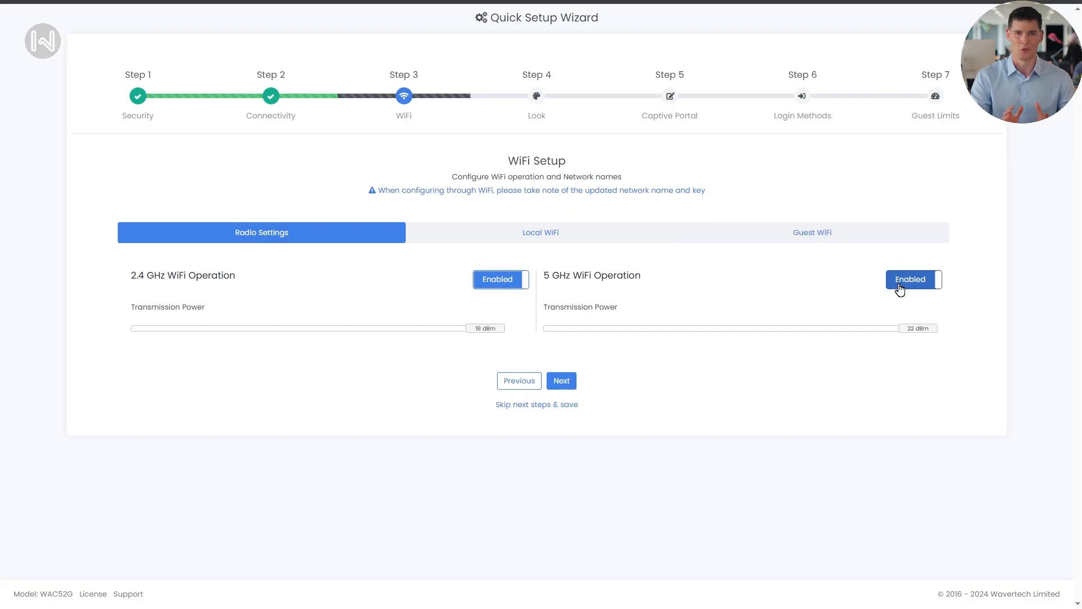
# Set the Local WiFi SSID to 'Dot Cafe Staff' with an extra-strong WPA2 key.
pyautogui.click(558, 235)
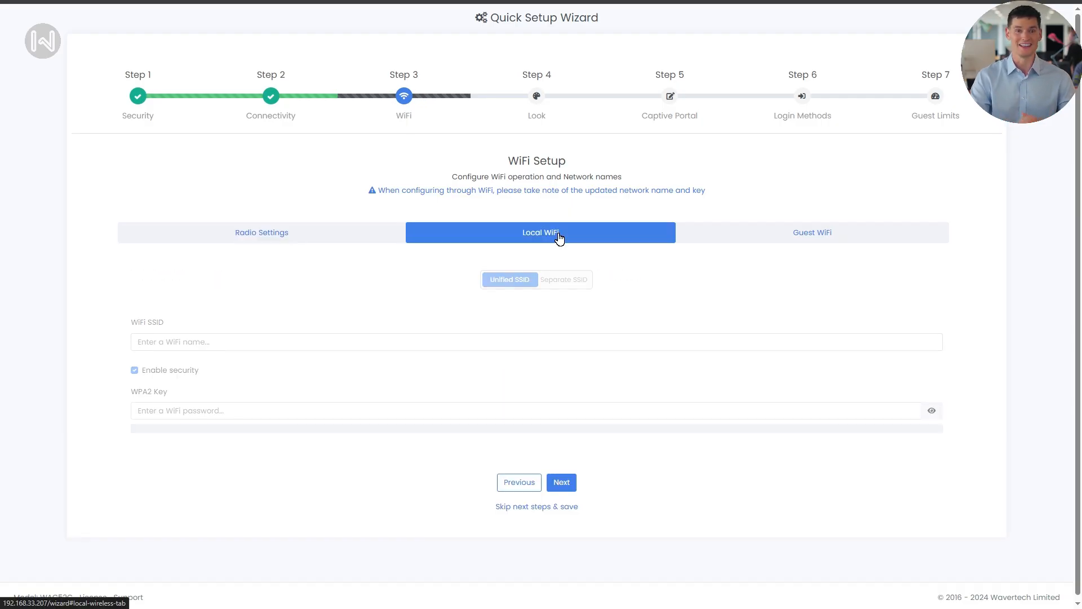
pyautogui.click(373, 341)
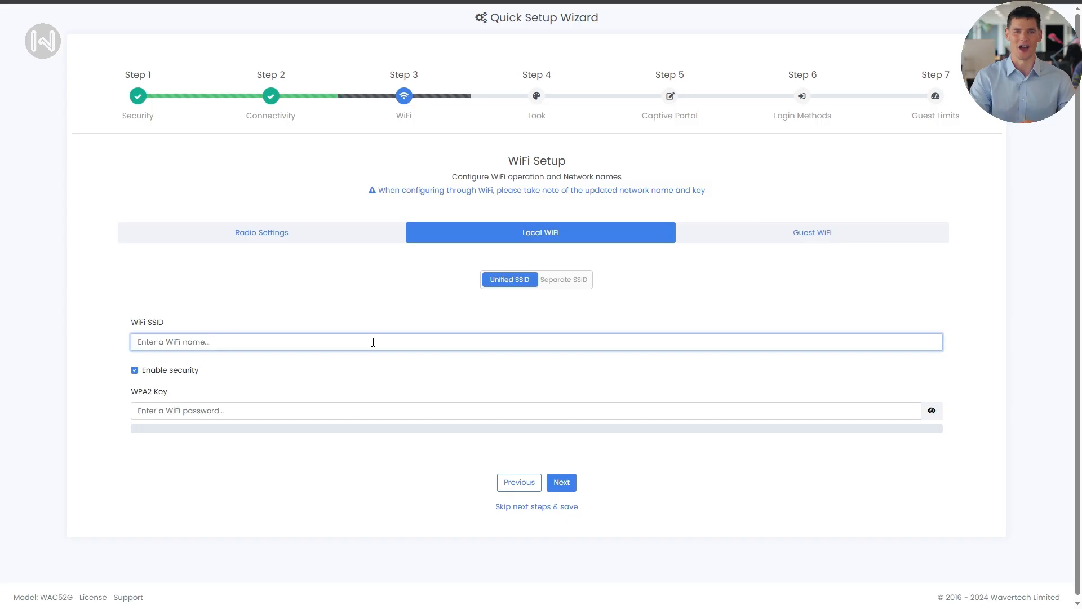
pyautogui.write('Dot Cafe Staff')
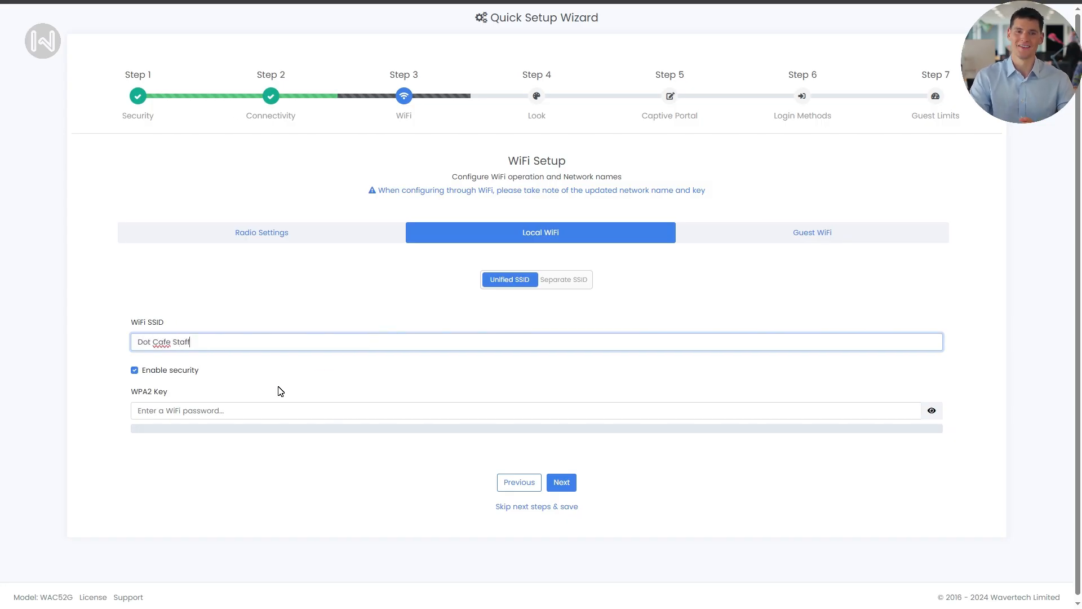
pyautogui.click(254, 411)
pyautogui.write('••••••')
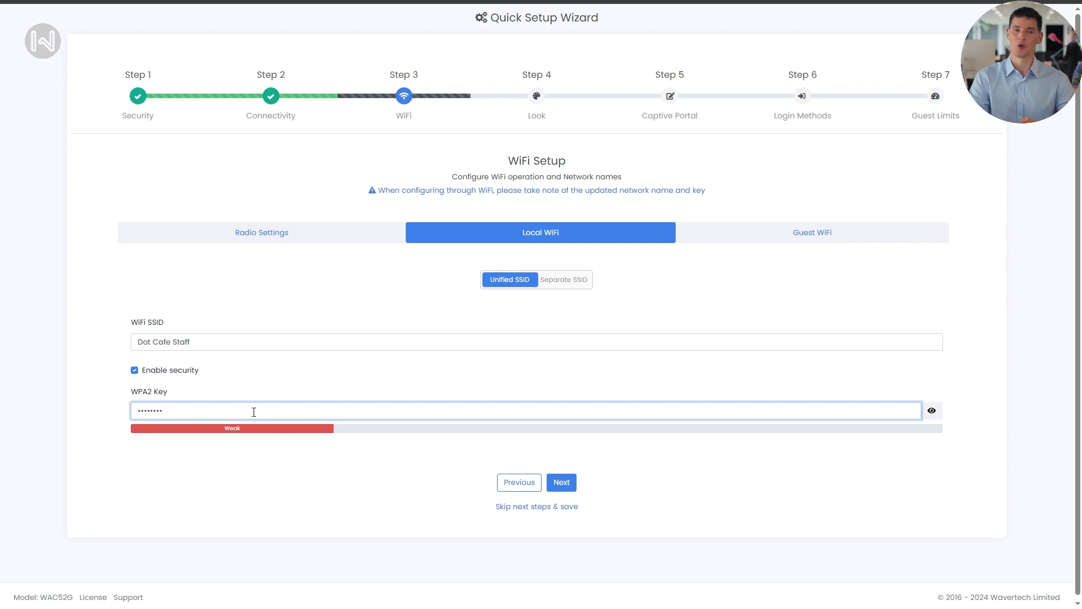
pyautogui.write('•••••')
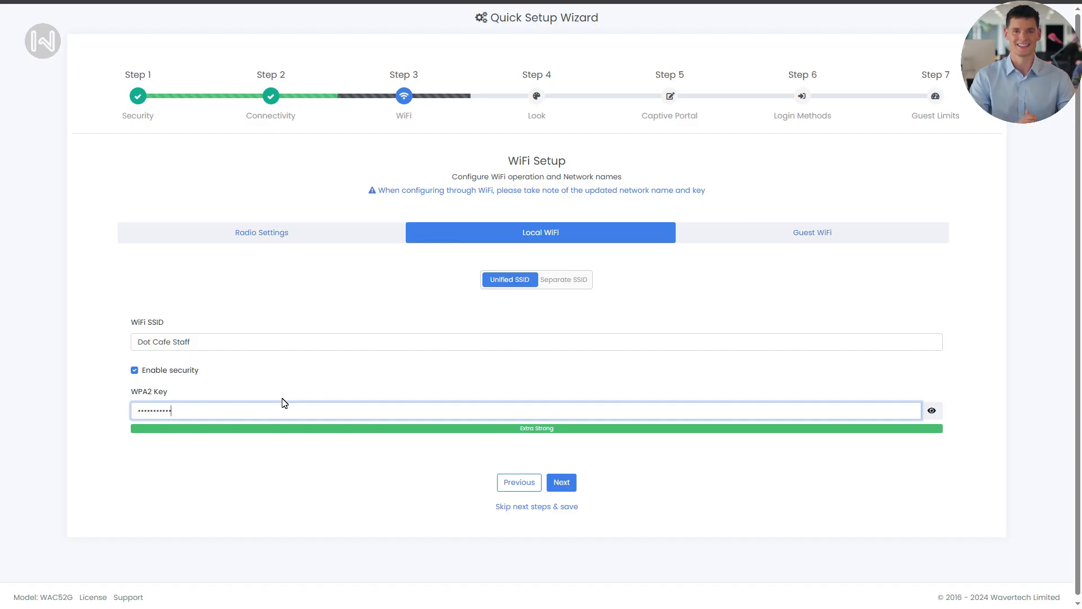
# Keep one unified SSID for both bands after previewing separate per-band names.
pyautogui.click(563, 280)
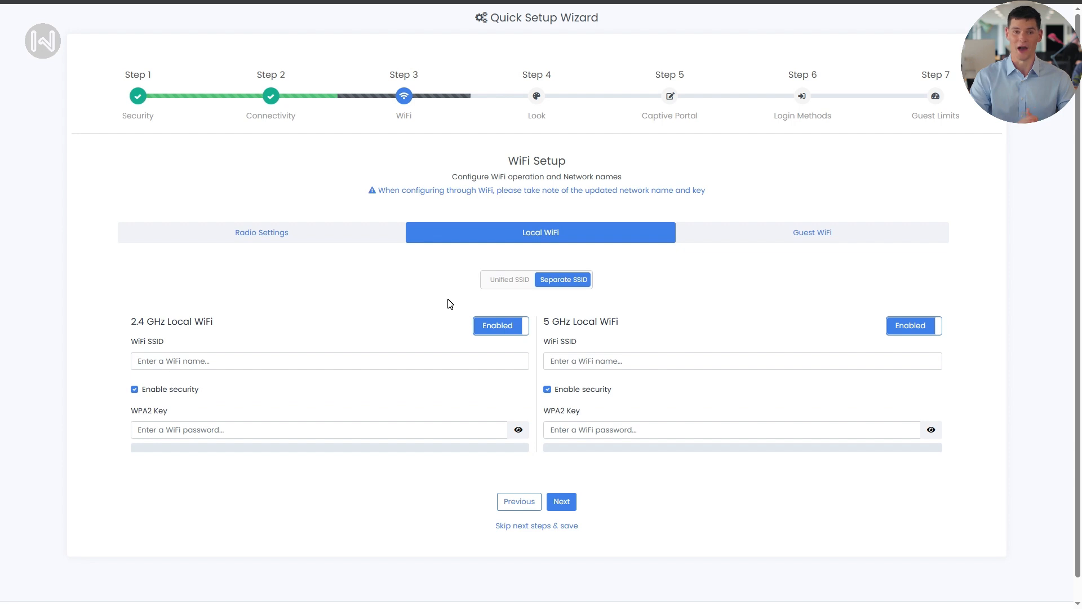
pyautogui.click(515, 286)
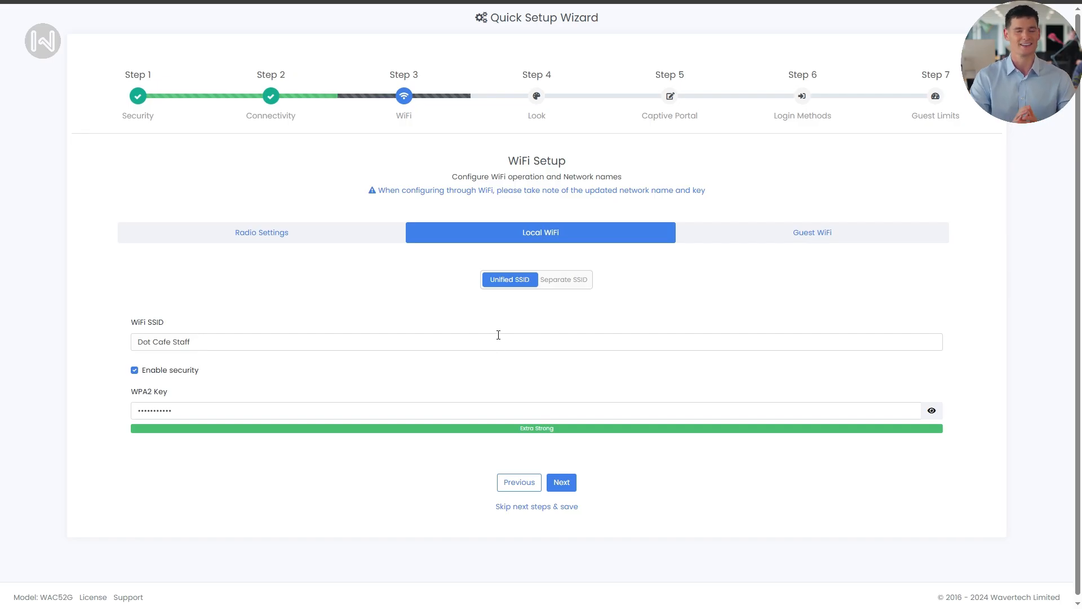
pyautogui.click(734, 239)
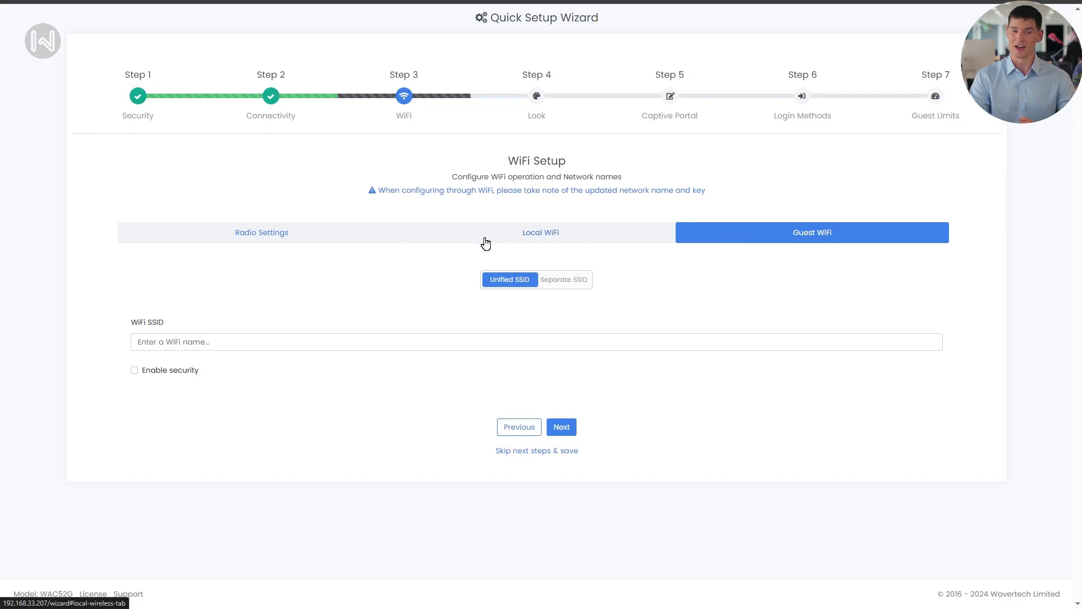
# Name the guest network 'Dot Cafe' as a unified SSID and leave security disabled.
pyautogui.click(356, 342)
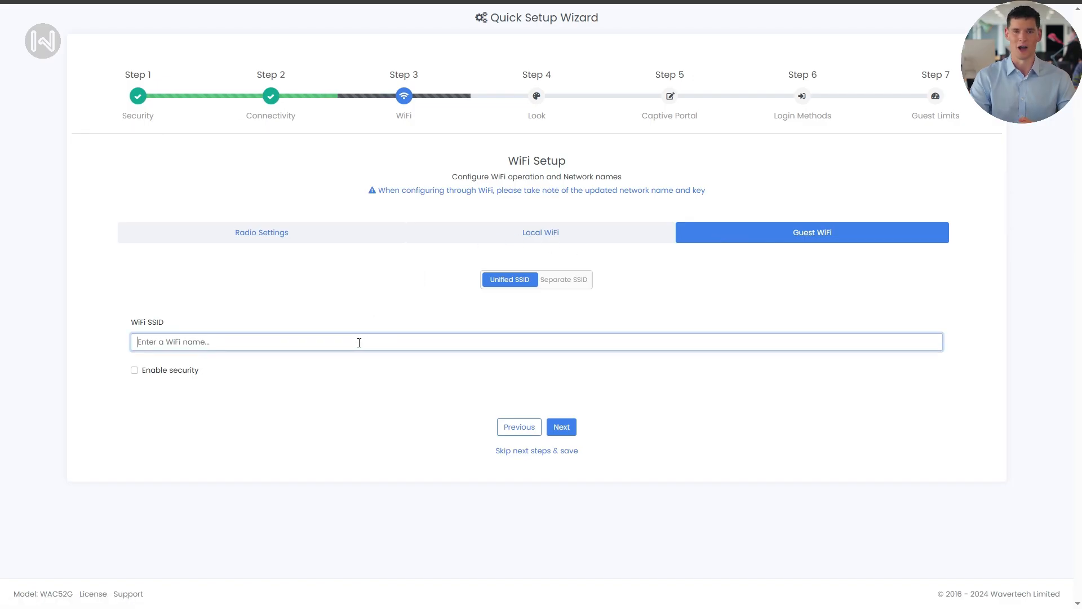
pyautogui.write('Dot Co')
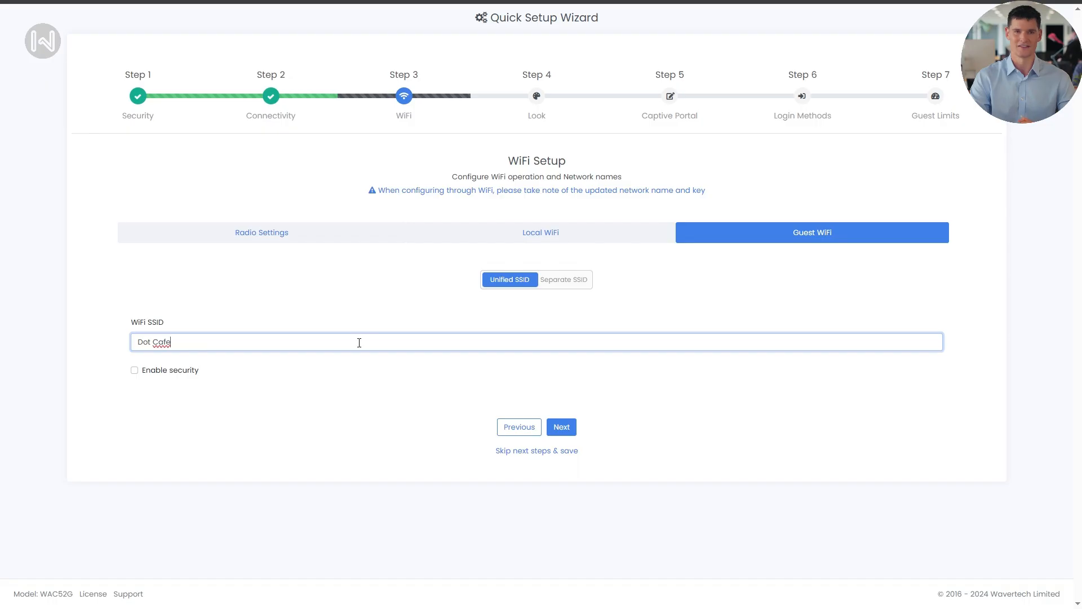
pyautogui.click(555, 282)
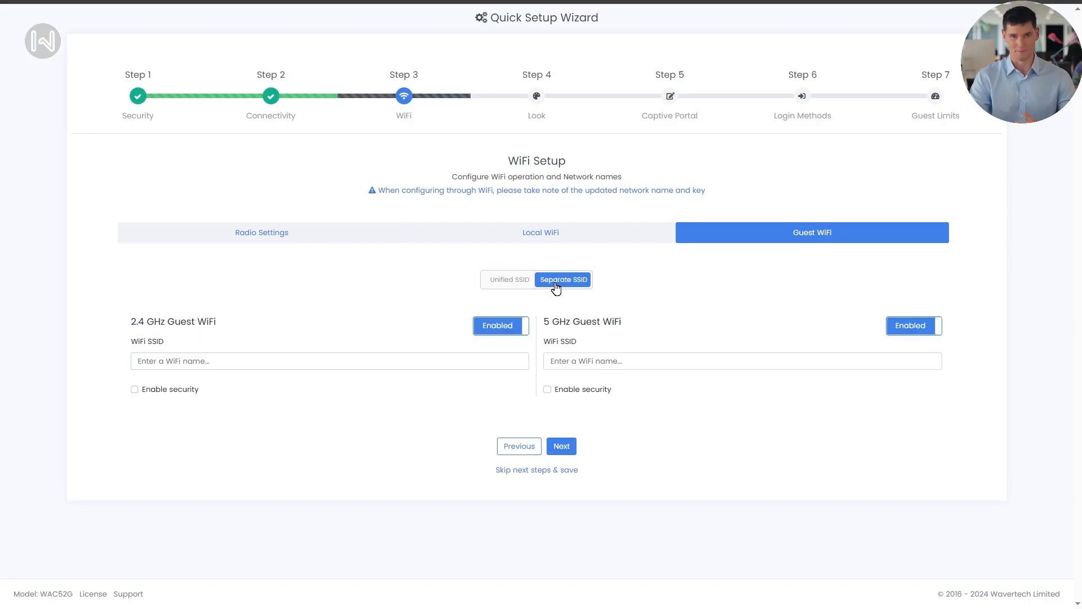
pyautogui.click(517, 284)
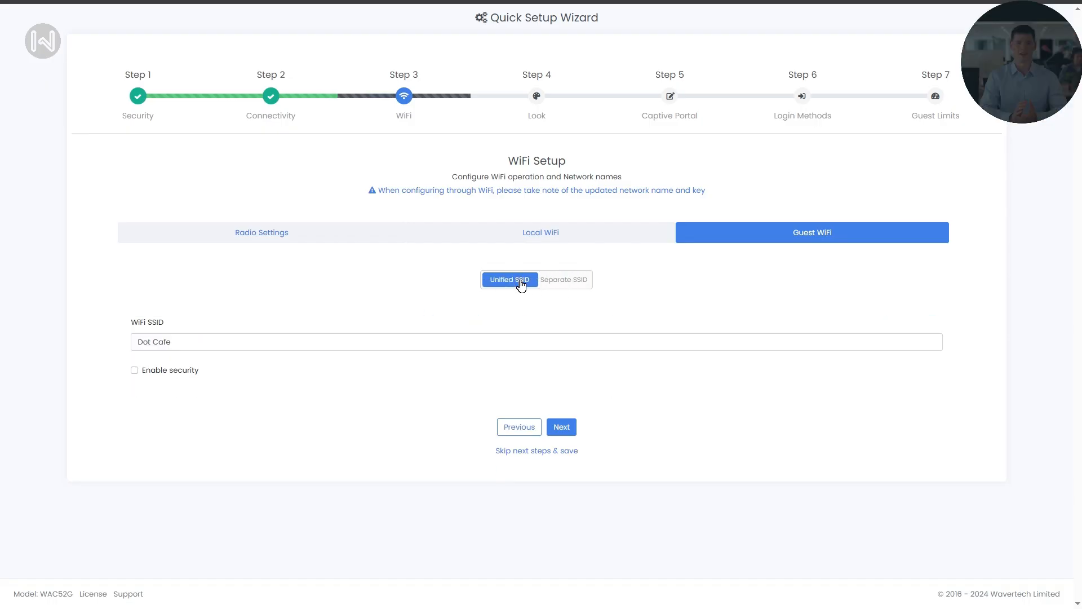
pyautogui.click(134, 370)
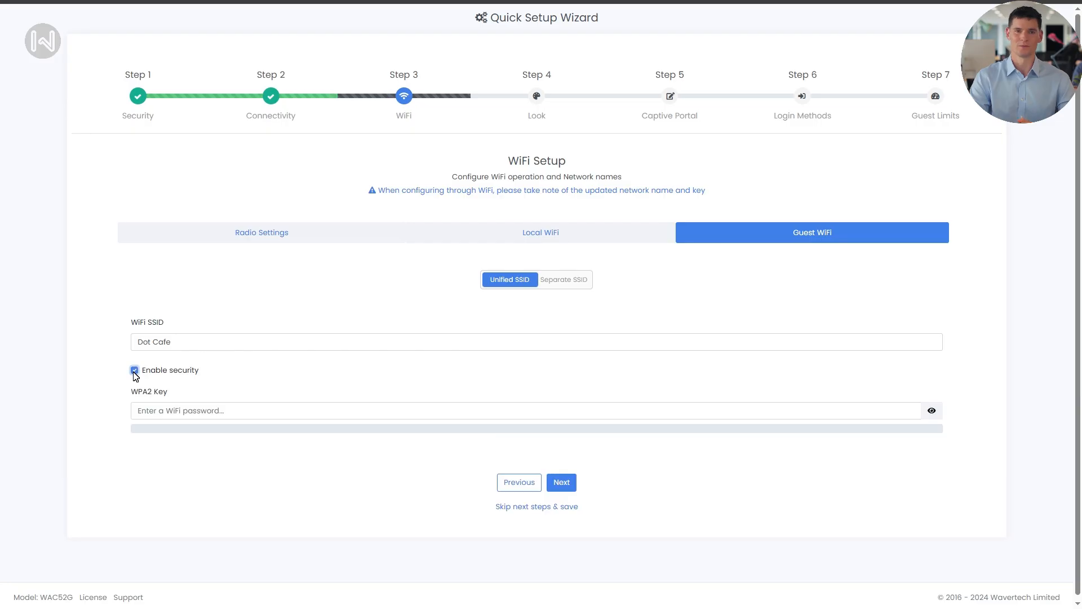
pyautogui.click(134, 370)
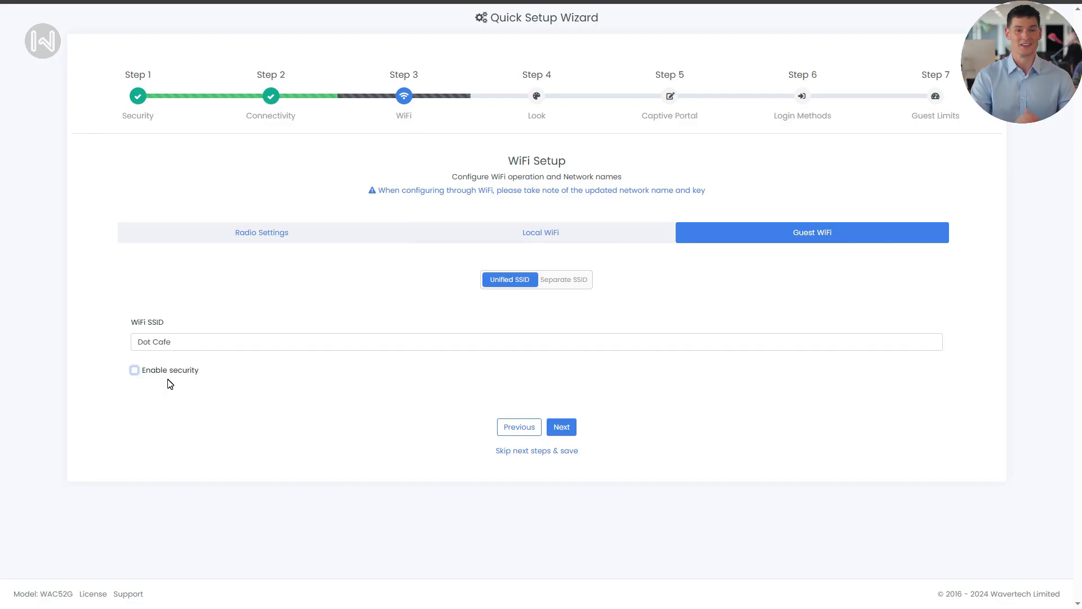
# Set the side RGB color to Skyblue with higher intensity, leaving logo intensity near middle.
pyautogui.click(561, 427)
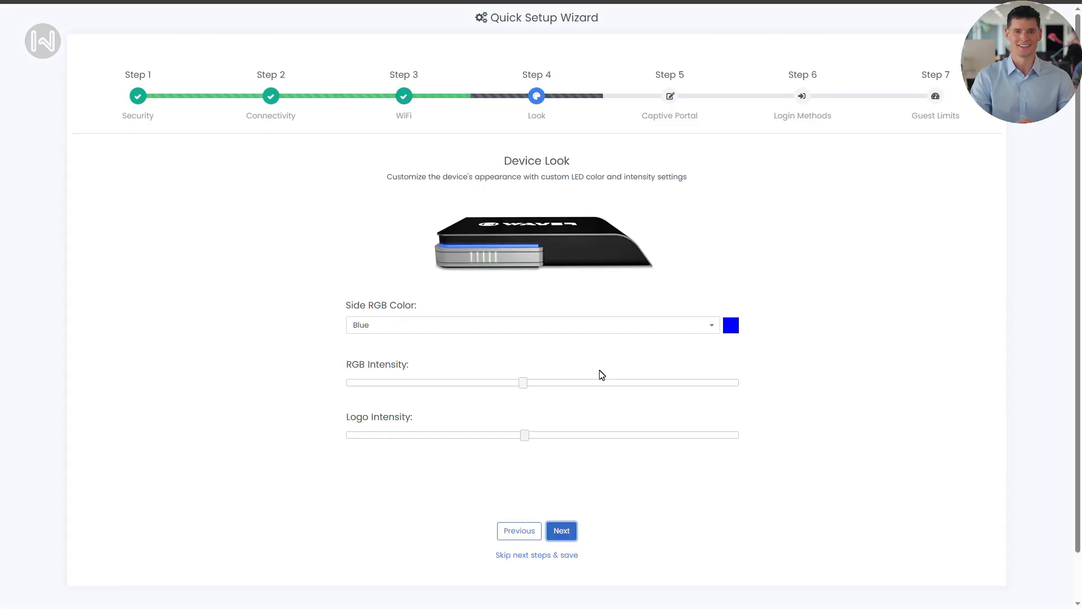
pyautogui.click(714, 330)
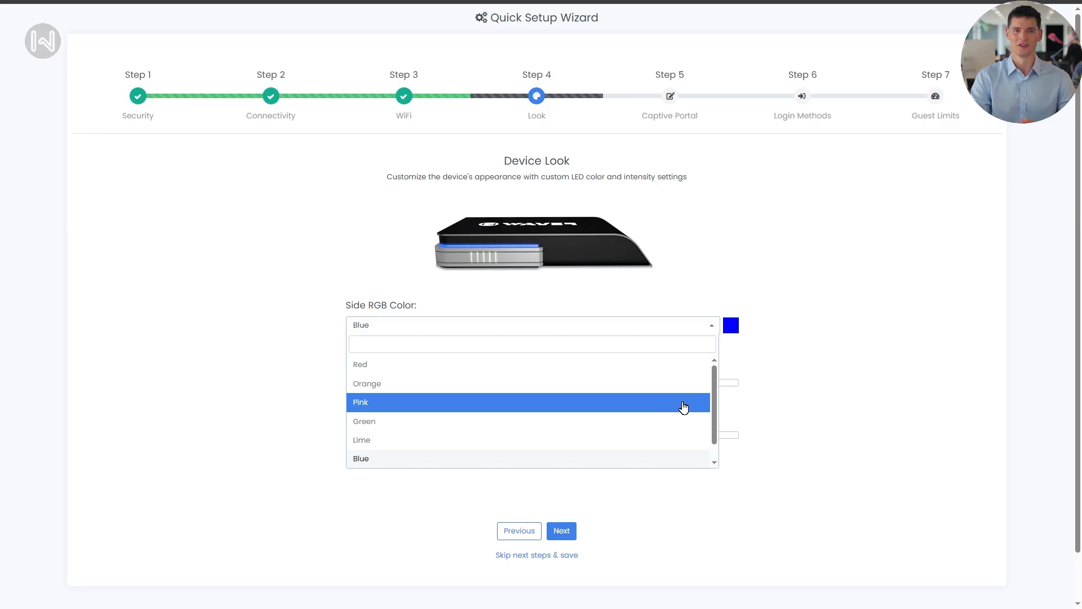
pyautogui.scroll(-1, 684, 412)
pyautogui.click(666, 457)
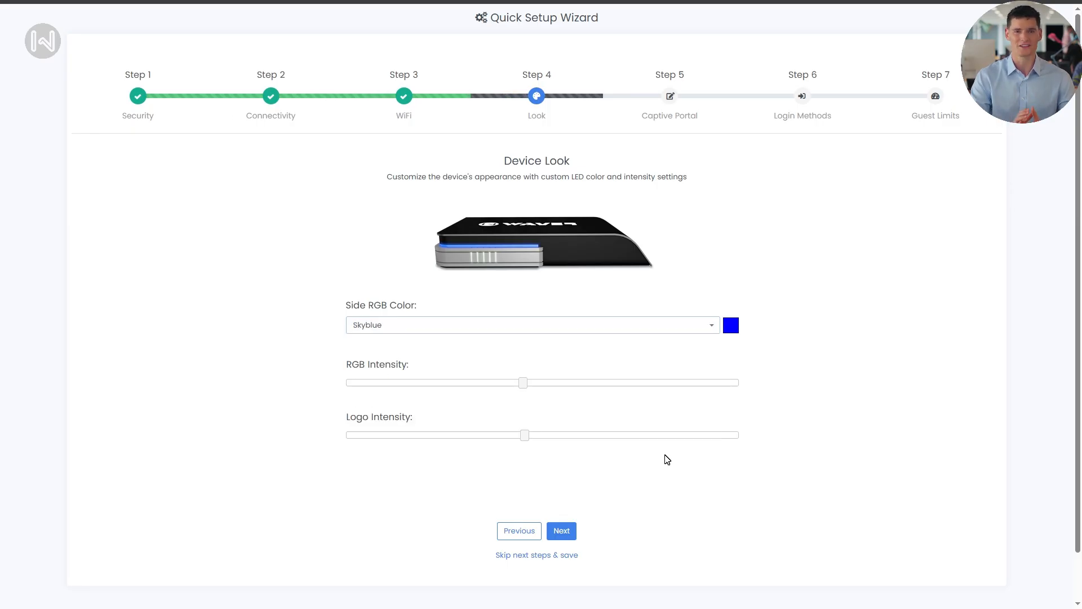
pyautogui.moveTo(523, 383); pyautogui.dragTo(601, 384)
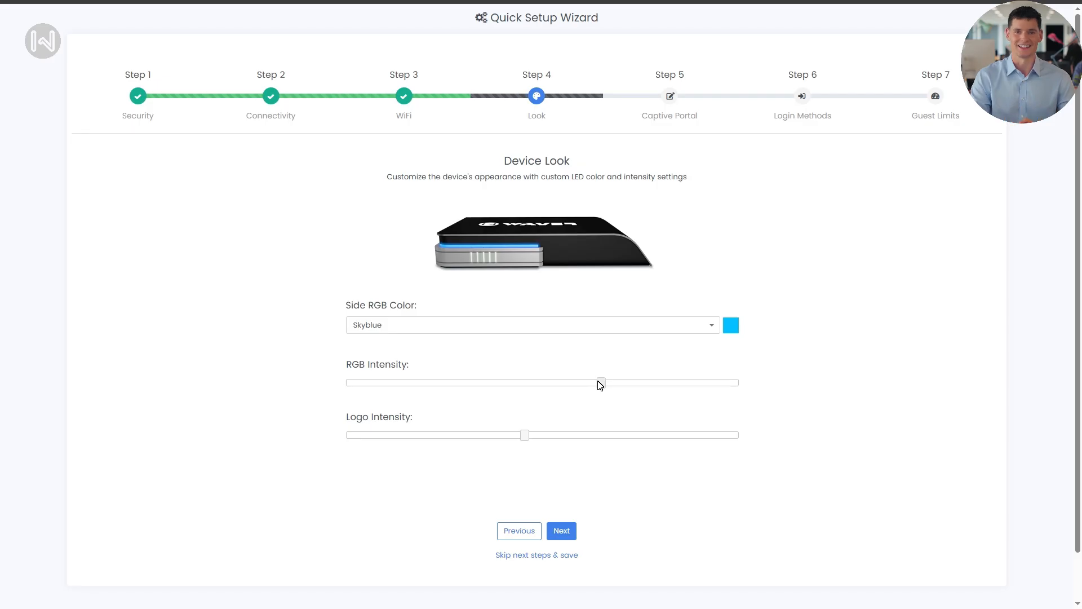
pyautogui.moveTo(524, 435)
pyautogui.mouseDown()
pyautogui.moveTo(496, 441)
pyautogui.moveTo(592, 445)
pyautogui.moveTo(535, 438)
pyautogui.mouseUp()
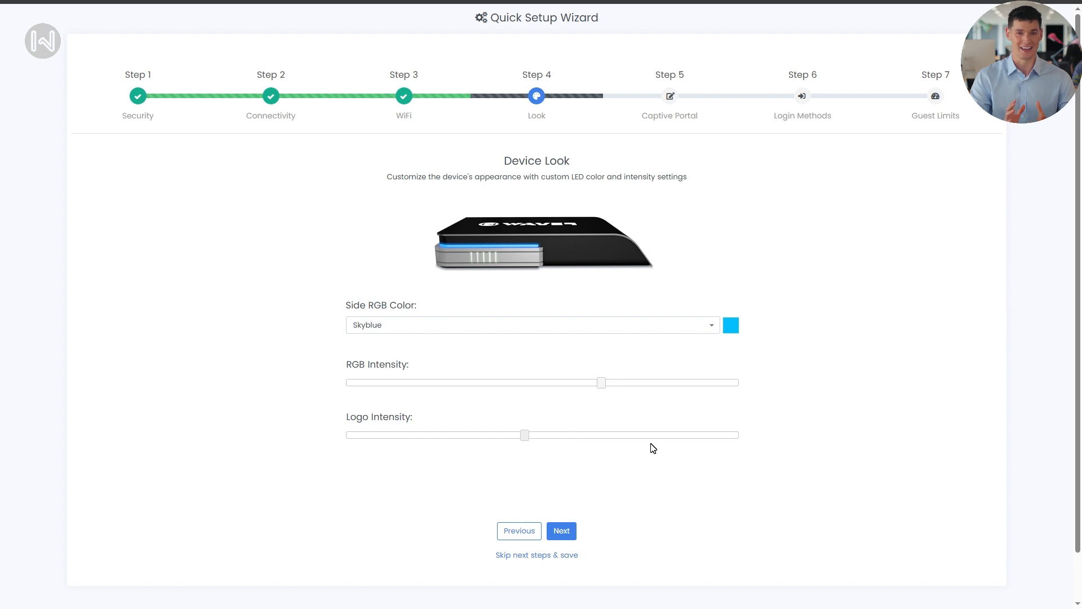
pyautogui.click(570, 531)
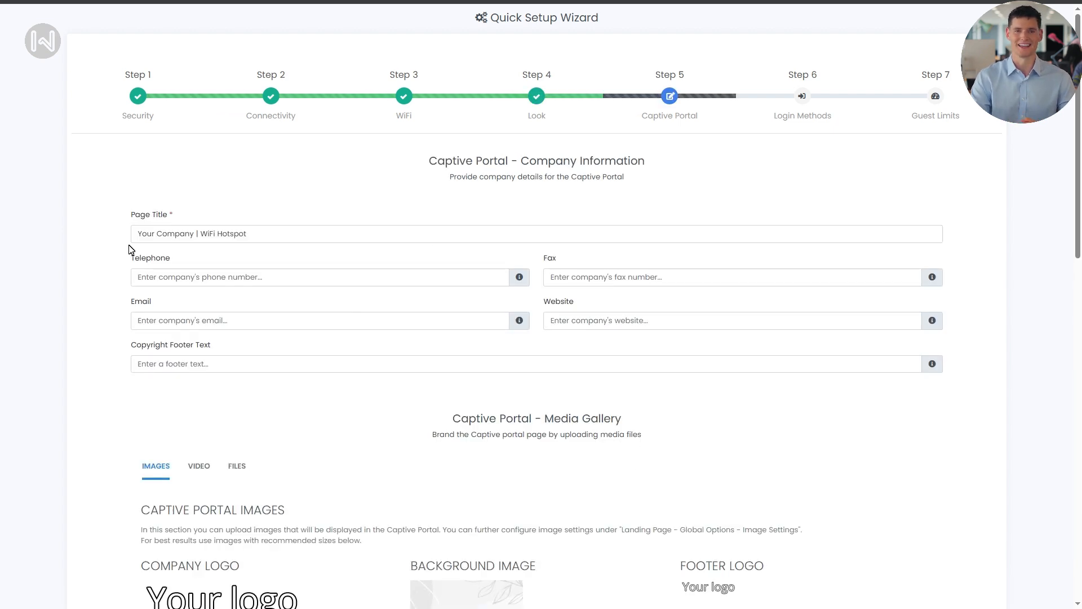
# Change the page title to 'Dot Cafe' and enter the company telephone number.
pyautogui.moveTo(194, 234); pyautogui.dragTo(110, 232)
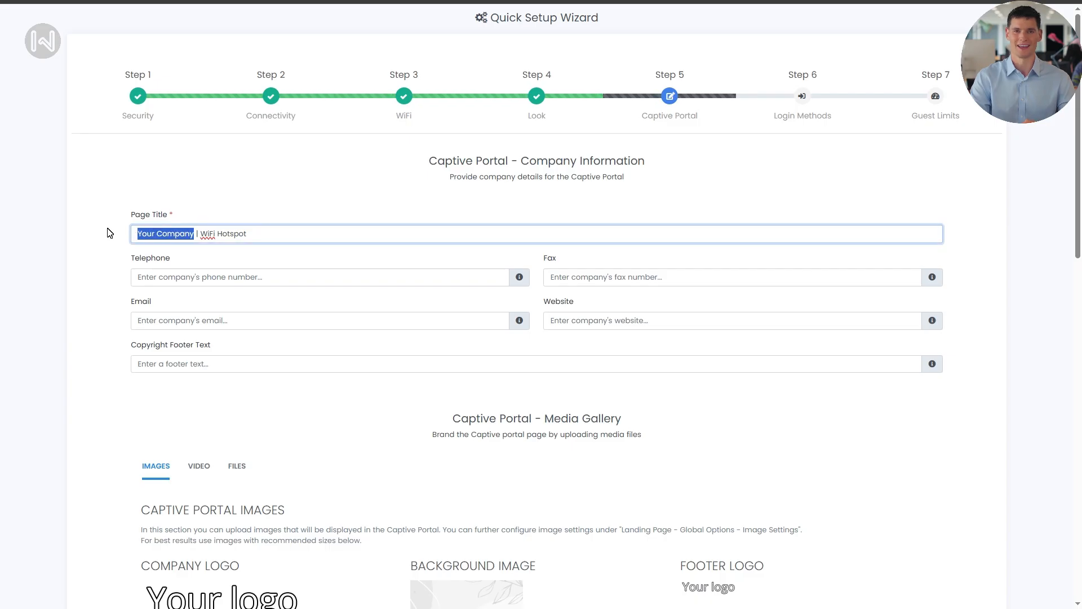
pyautogui.write('Dot C')
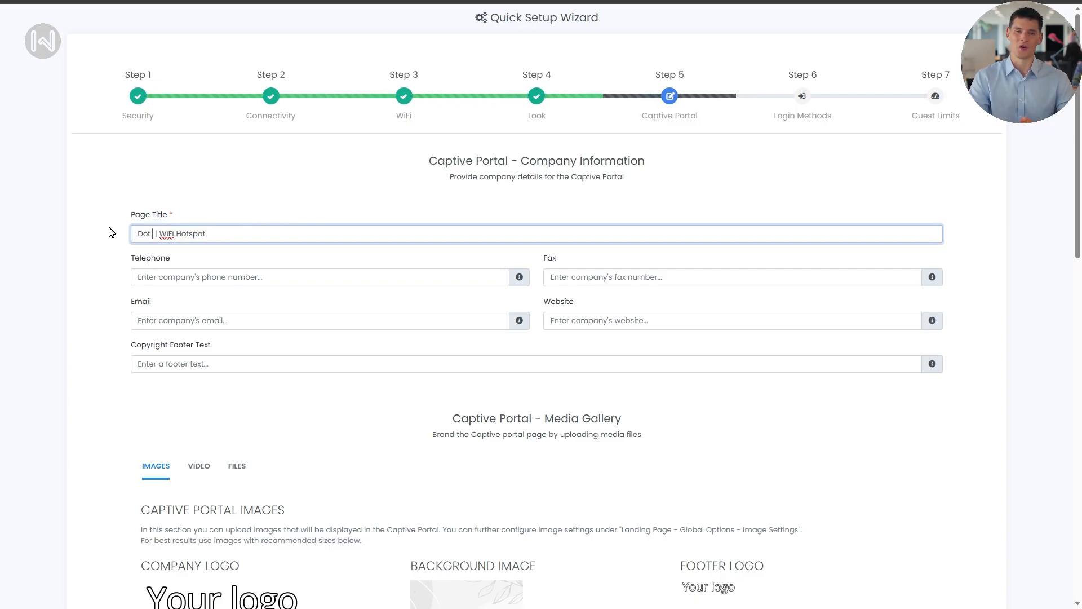
pyautogui.write('afe')
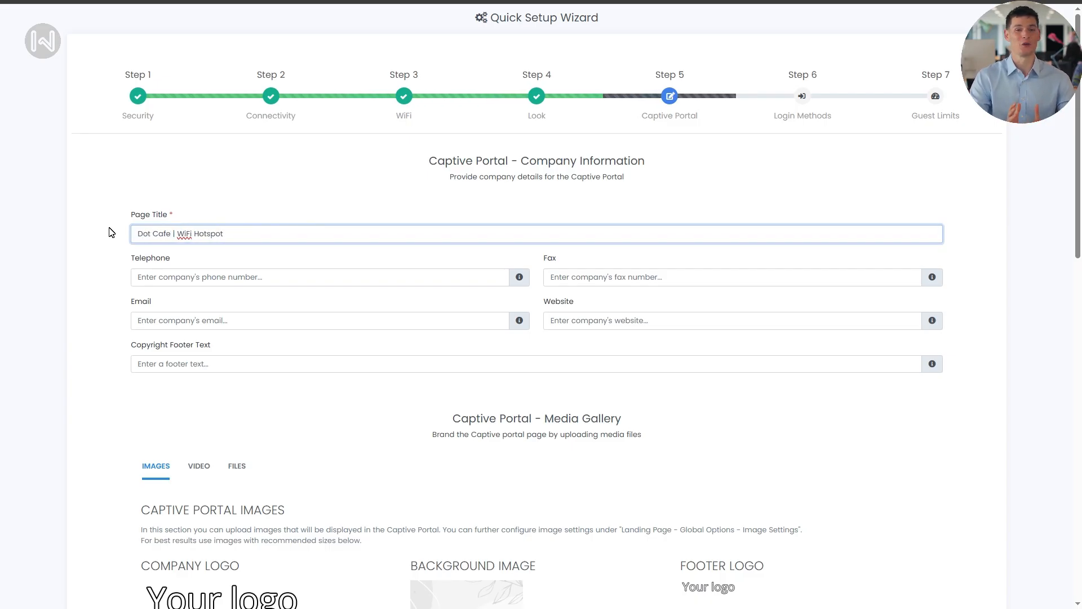
pyautogui.click(165, 276)
pyautogui.write('+')
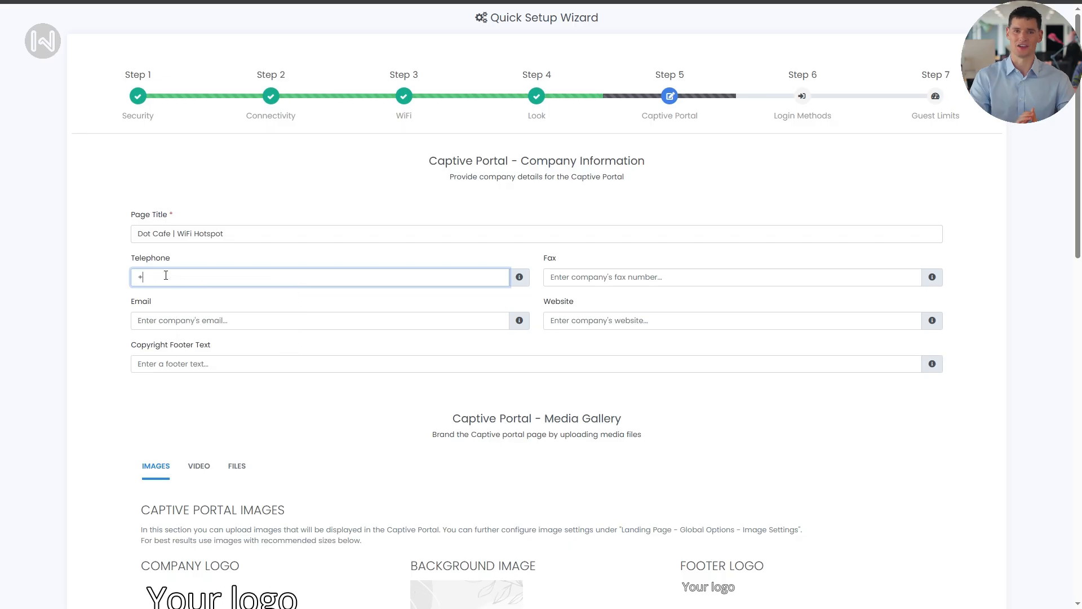
pyautogui.write('12345678')
# Enter the company e-mail, website dotcafe.com and footer 'Copyright 2025 Dot Cafe'.
pyautogui.click(197, 321)
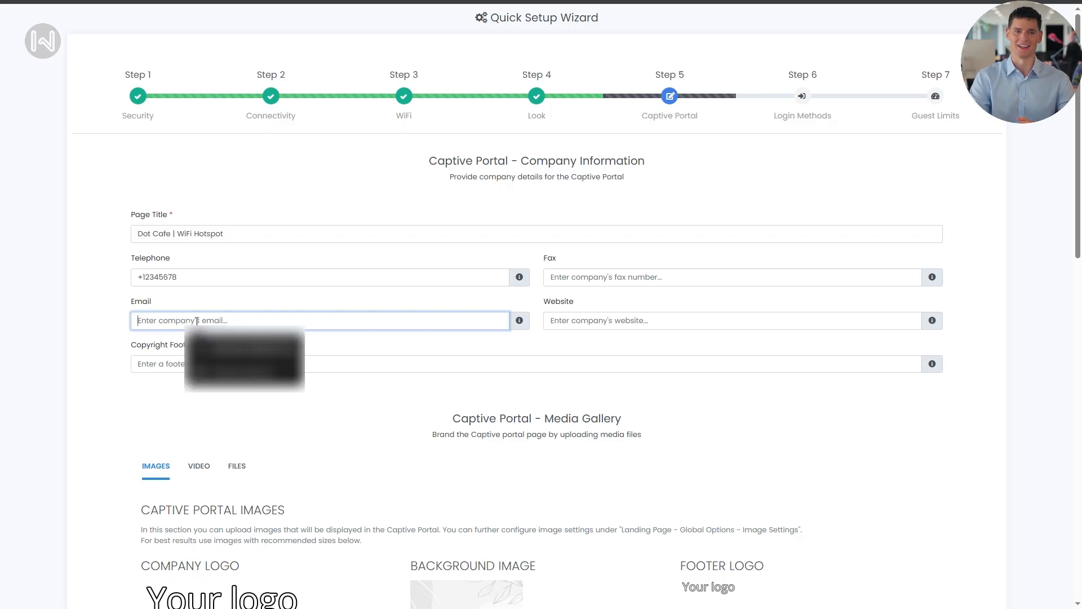
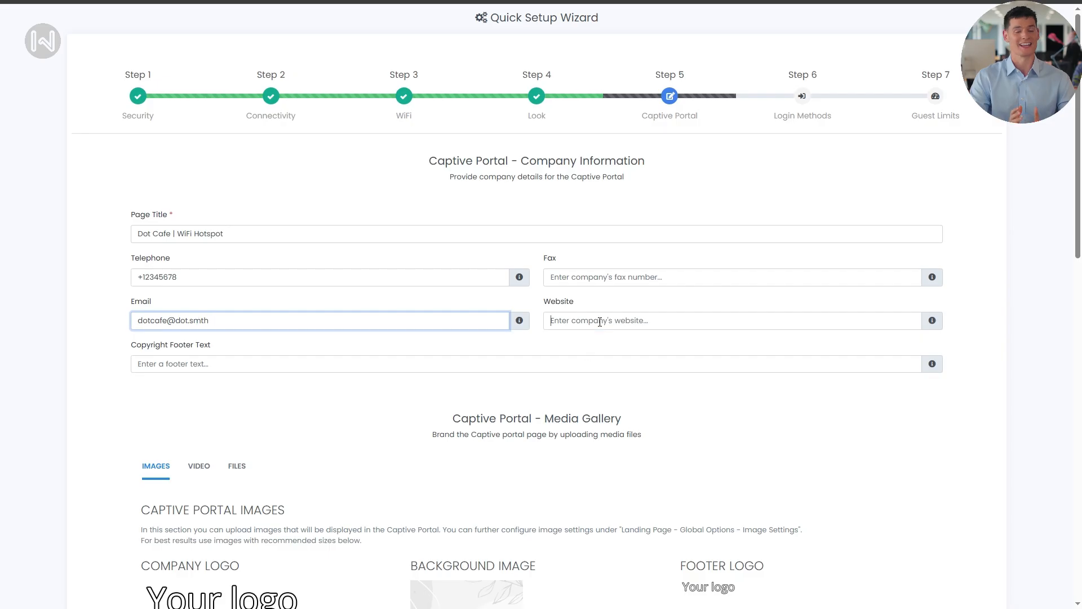
pyautogui.click(599, 322)
pyautogui.write('dotcafe.com')
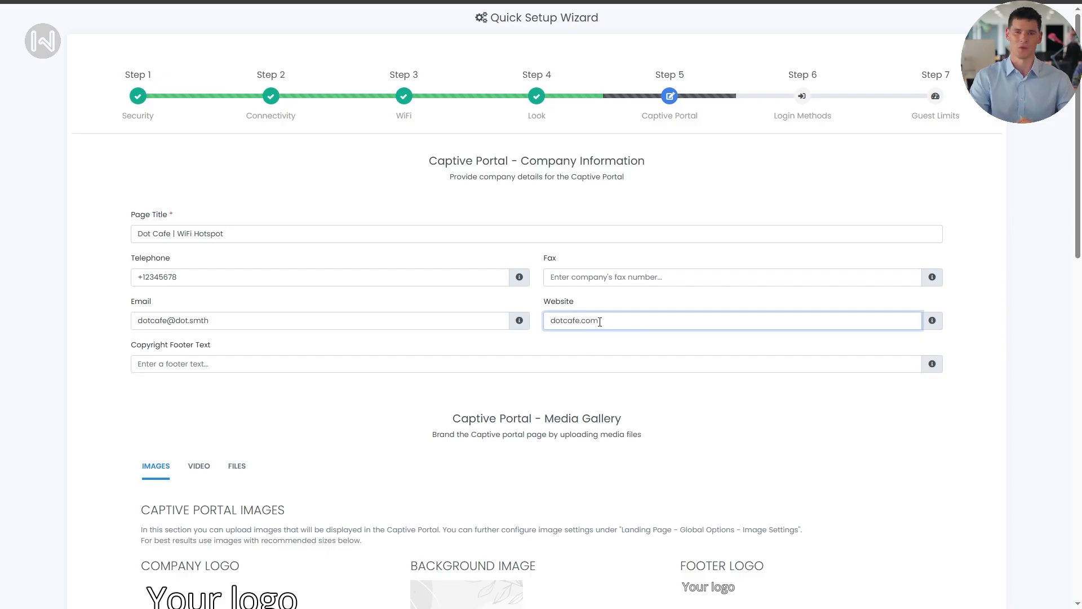
pyautogui.click(569, 356)
pyautogui.write('Copyright 2025 Dot Cafe')
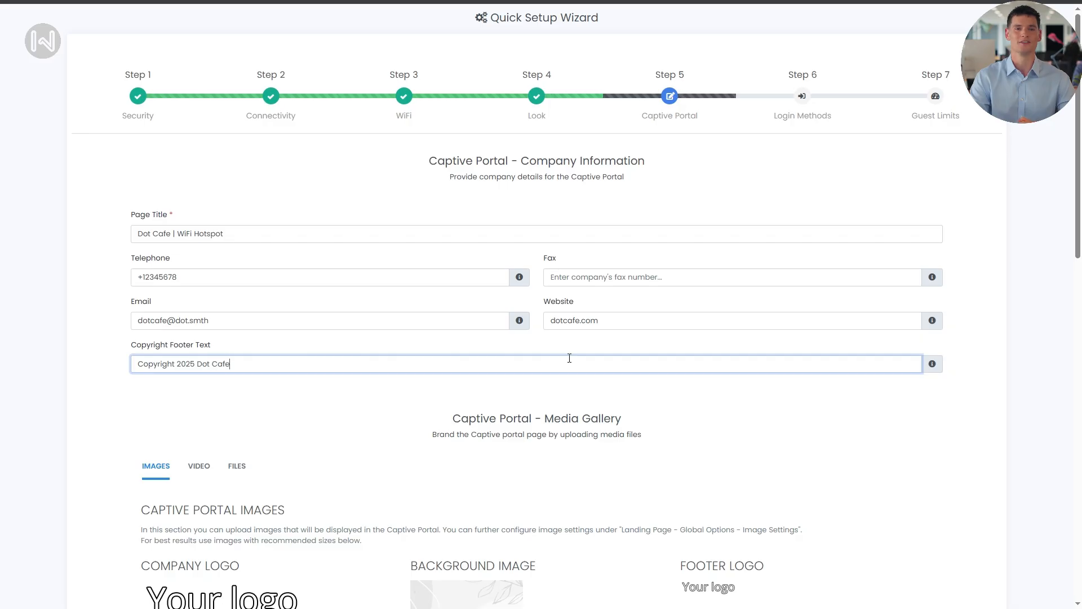
pyautogui.scroll(-7, 569, 357)
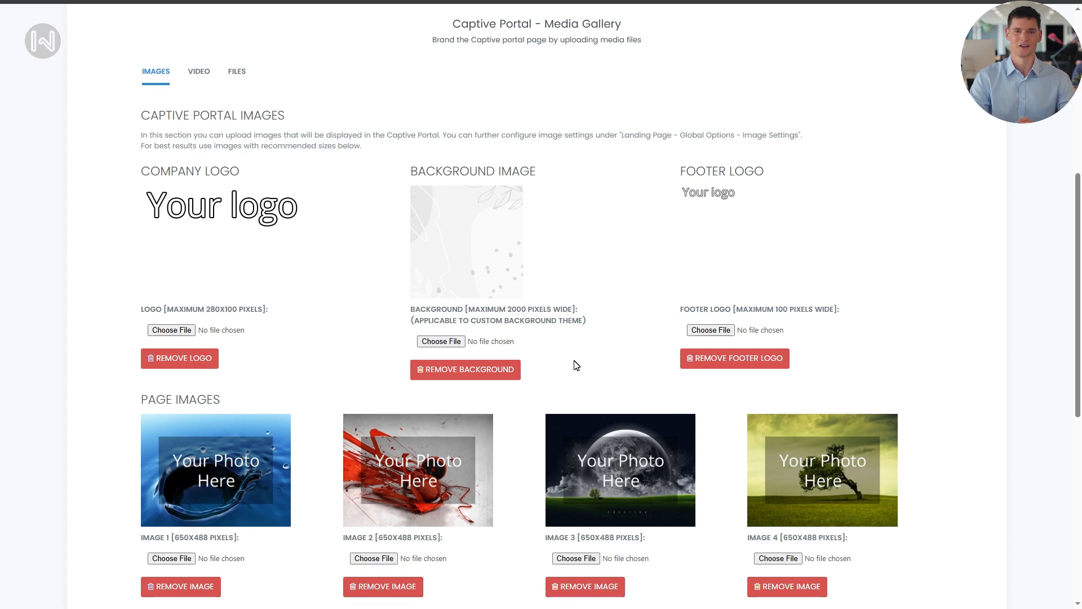
# Choose Logo.png for the company and footer logos and Background.jpg for the portal background.
pyautogui.click(172, 330)
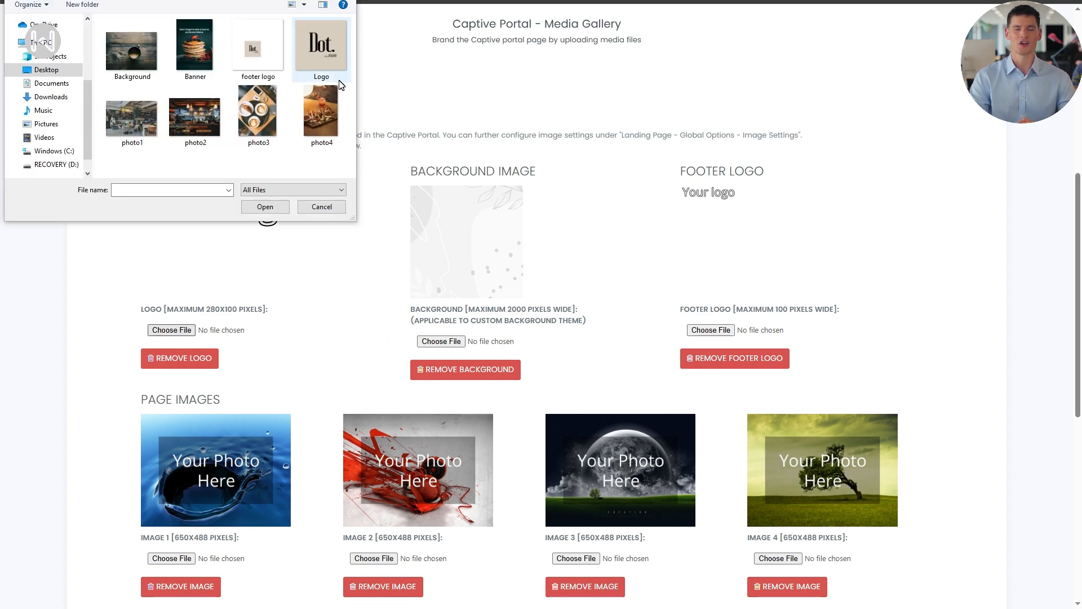
pyautogui.click(324, 67)
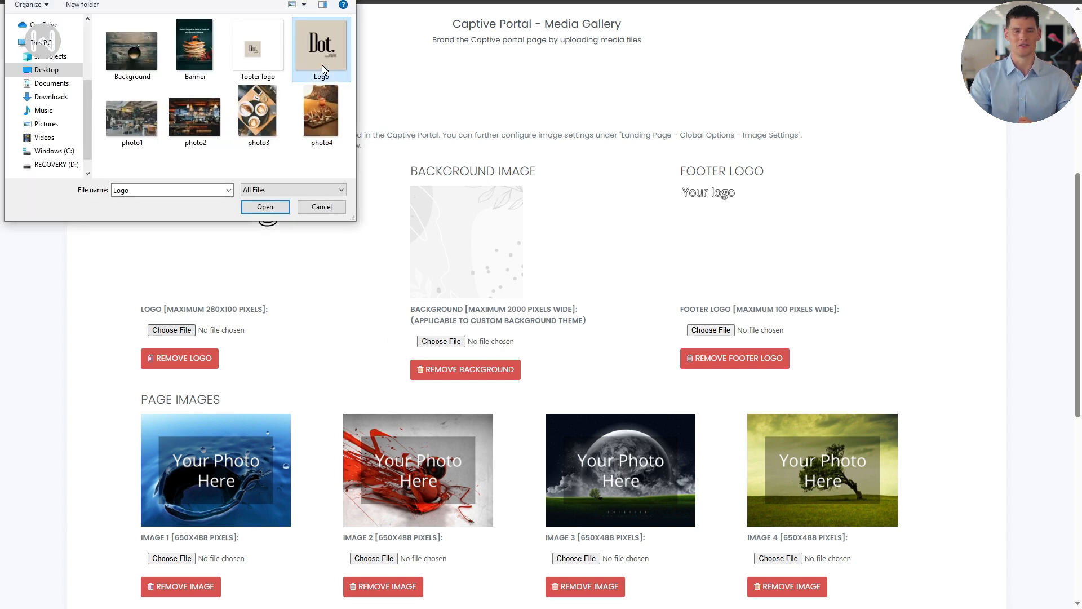
pyautogui.click(266, 208)
pyautogui.click(444, 342)
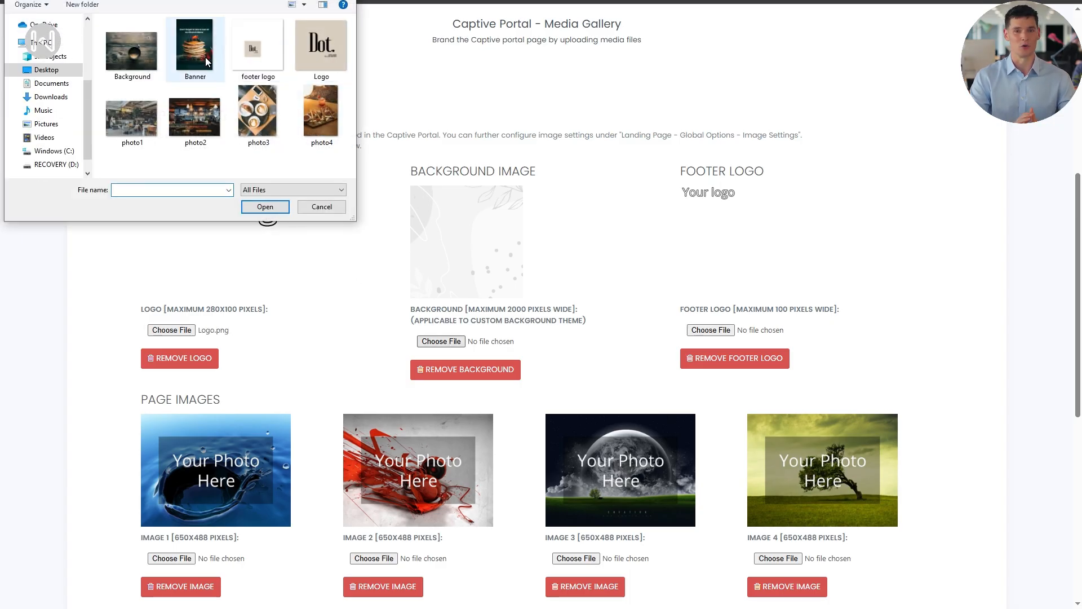
pyautogui.click(131, 52)
pyautogui.click(275, 206)
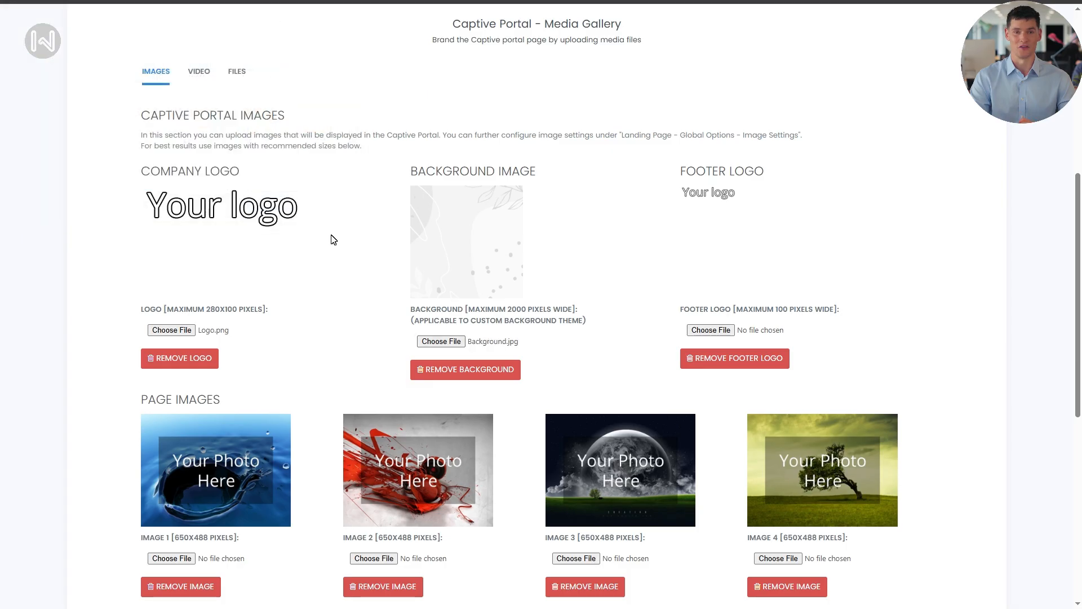
pyautogui.click(717, 331)
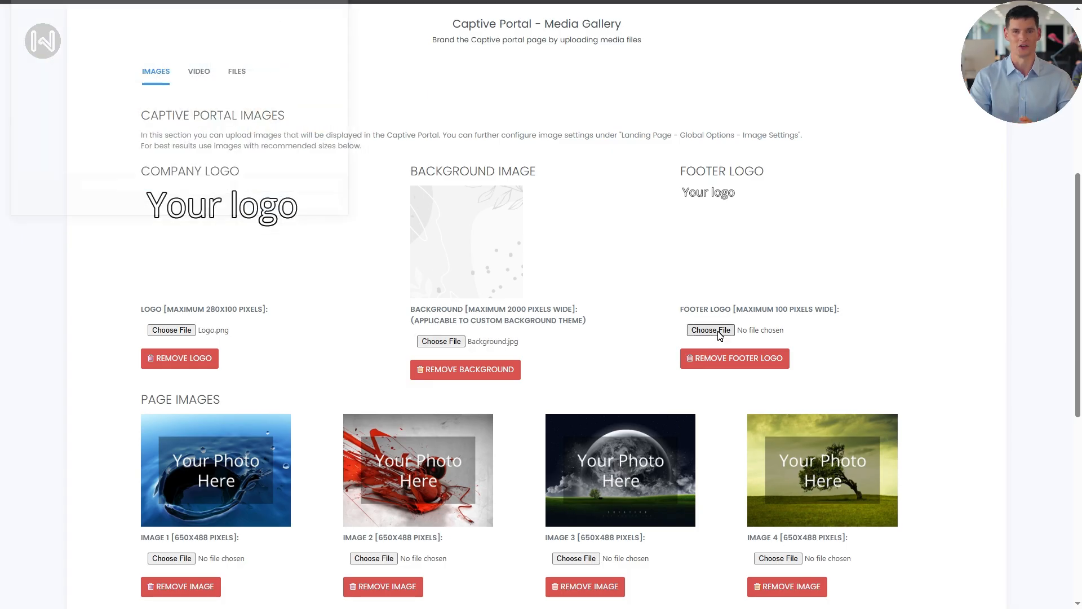
pyautogui.click(329, 53)
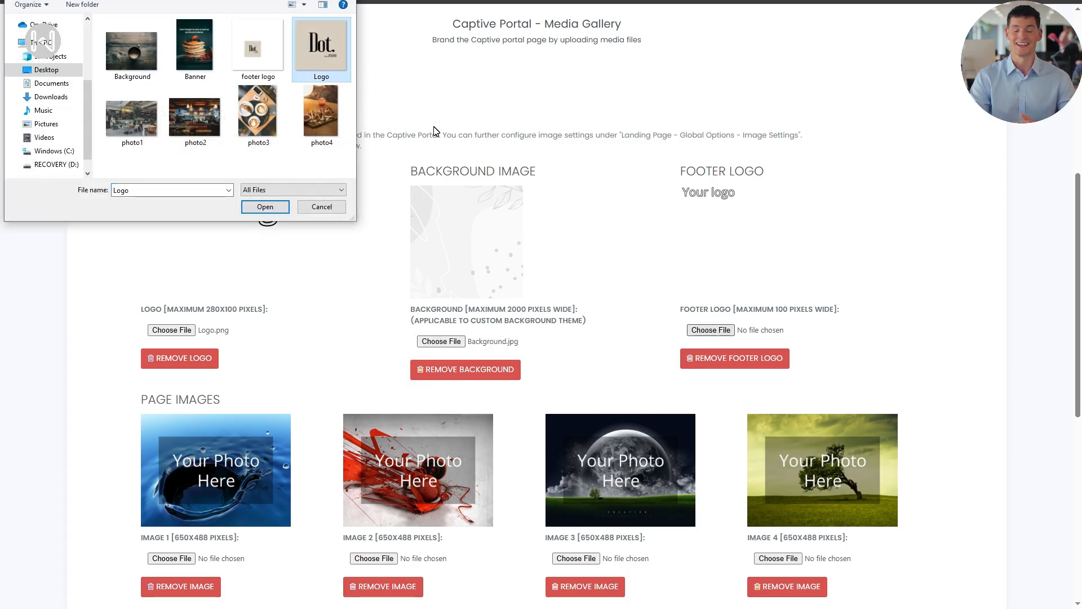
pyautogui.click(285, 207)
# Set photo1, photo2, photo3 and photo4 as page images 1 to 4.
pyautogui.scroll(-4, 262, 329)
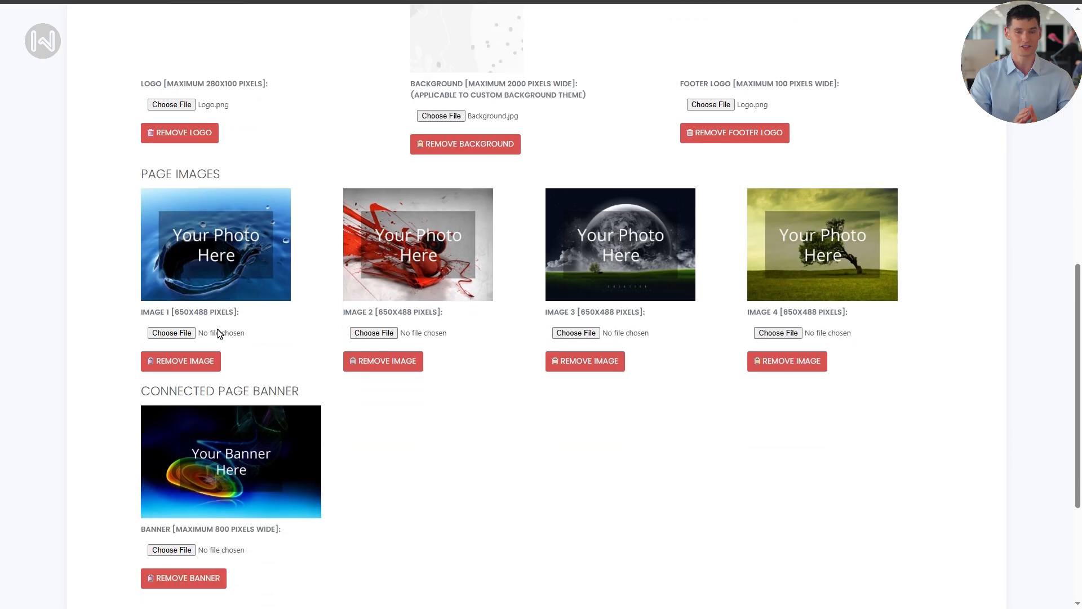
pyautogui.click(219, 333)
pyautogui.click(130, 116)
pyautogui.click(279, 207)
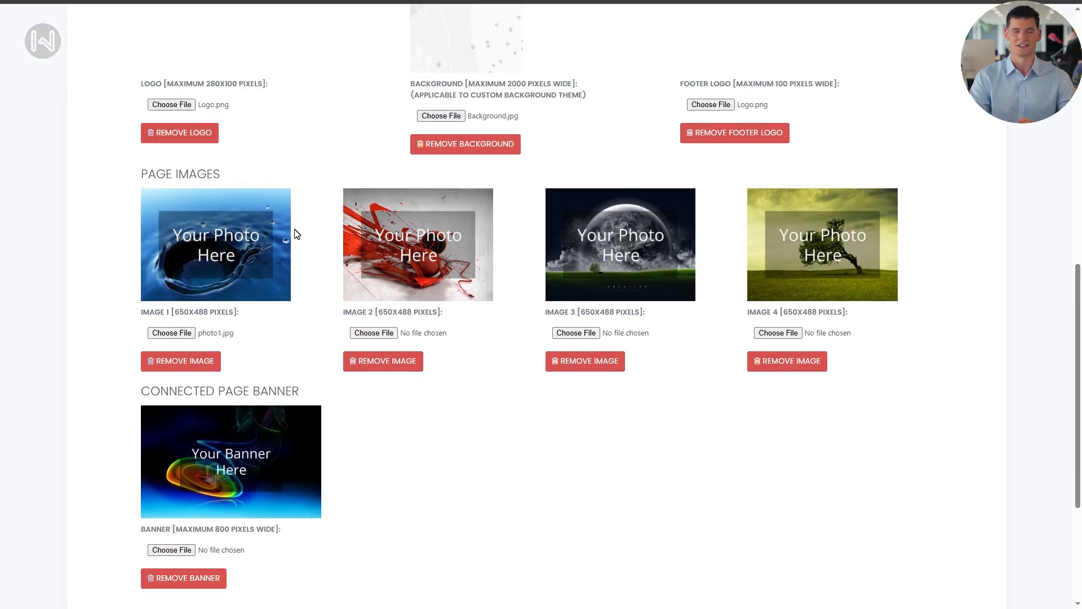
pyautogui.click(373, 333)
pyautogui.click(197, 116)
pyautogui.click(265, 207)
pyautogui.click(576, 333)
pyautogui.click(260, 116)
pyautogui.click(265, 207)
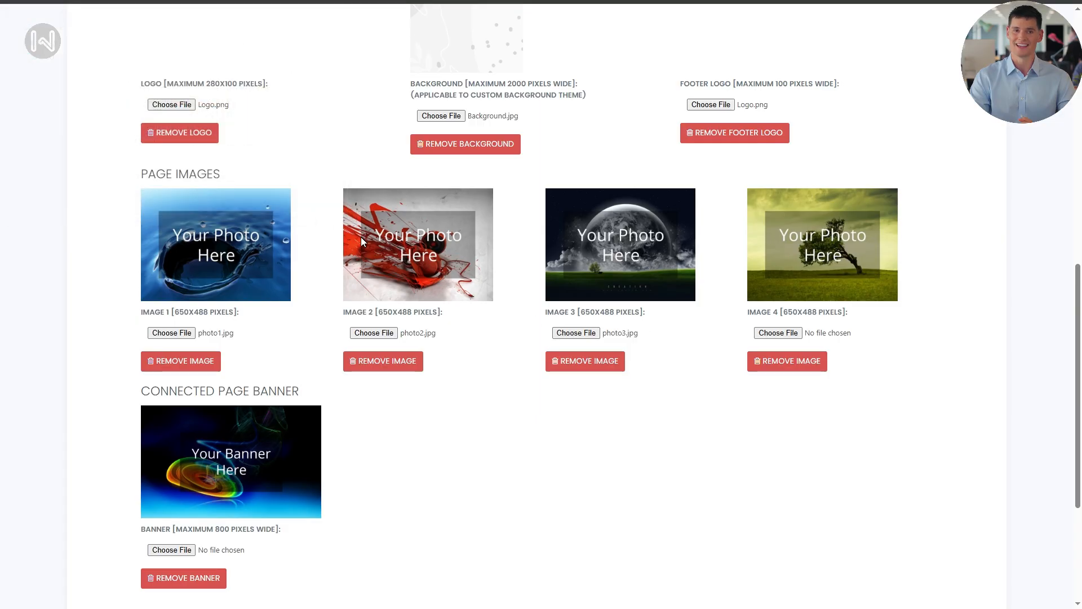
pyautogui.click(762, 332)
pyautogui.click(321, 115)
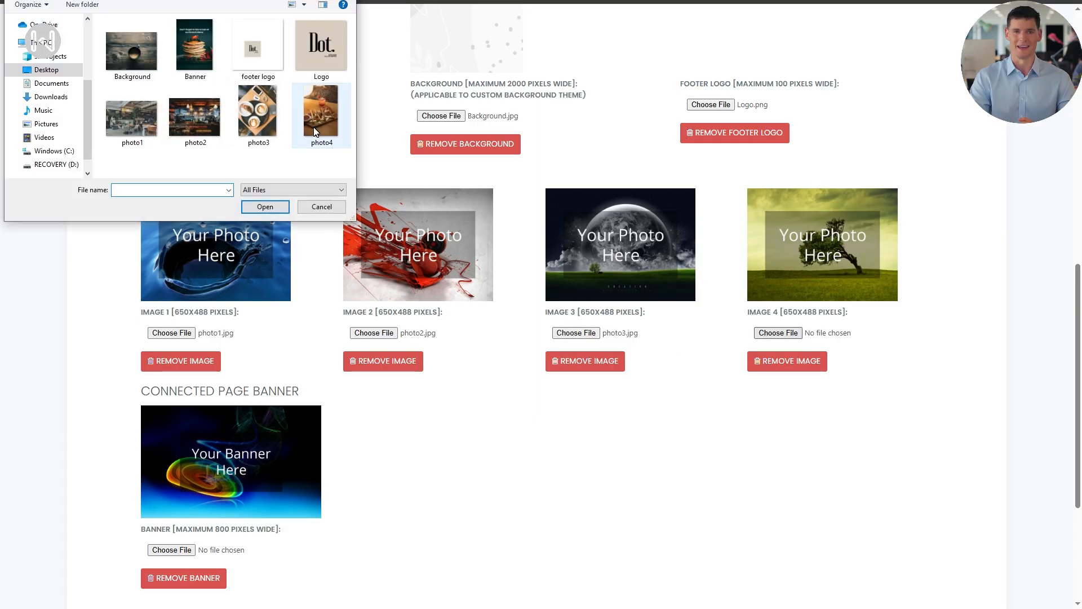
pyautogui.click(286, 207)
# Set Banner as the connected page banner and review the Media Gallery.
pyautogui.click(184, 551)
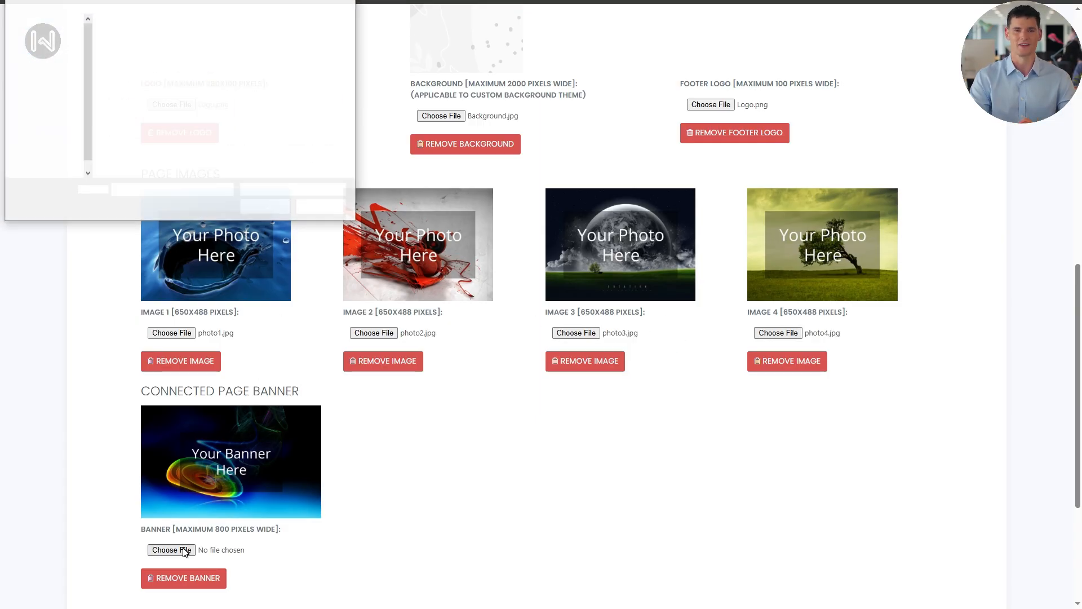
pyautogui.click(194, 50)
pyautogui.click(282, 207)
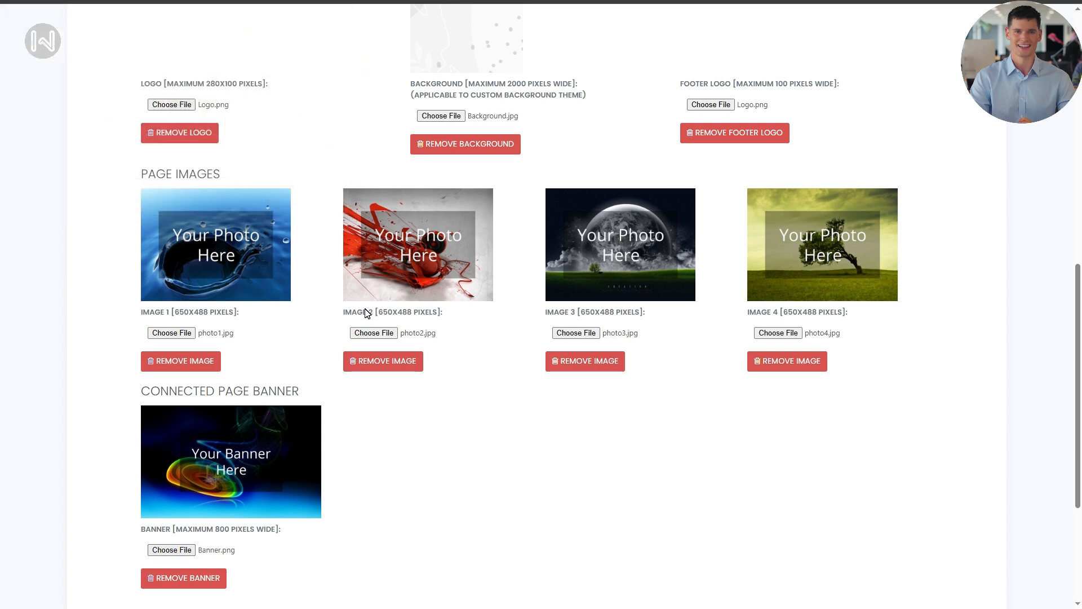
pyautogui.scroll(-4, 367, 313)
pyautogui.scroll(1, 860, 406)
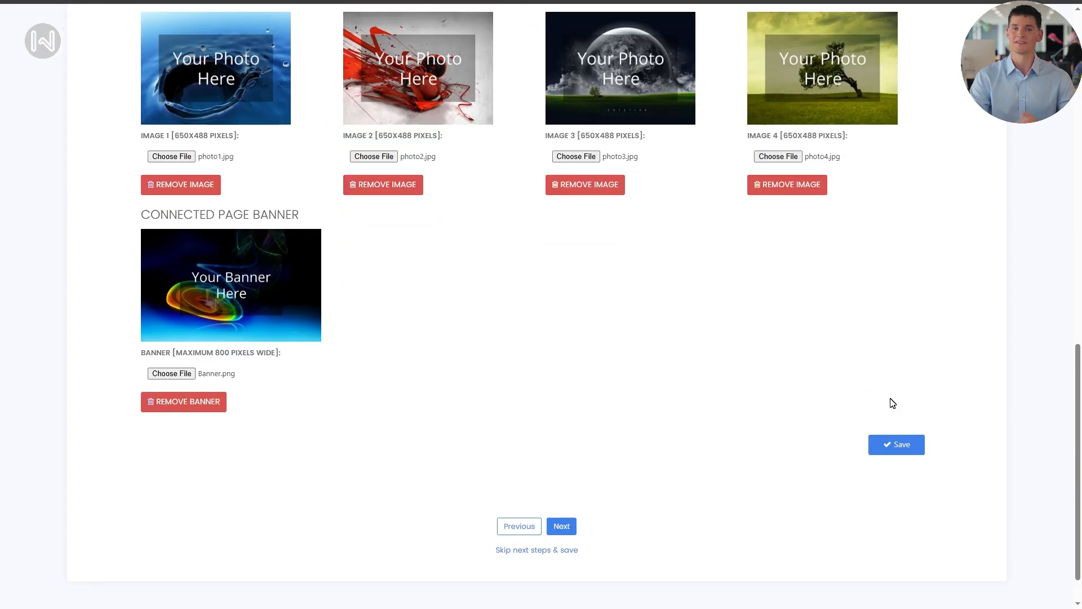
pyautogui.scroll(8, 768, 372)
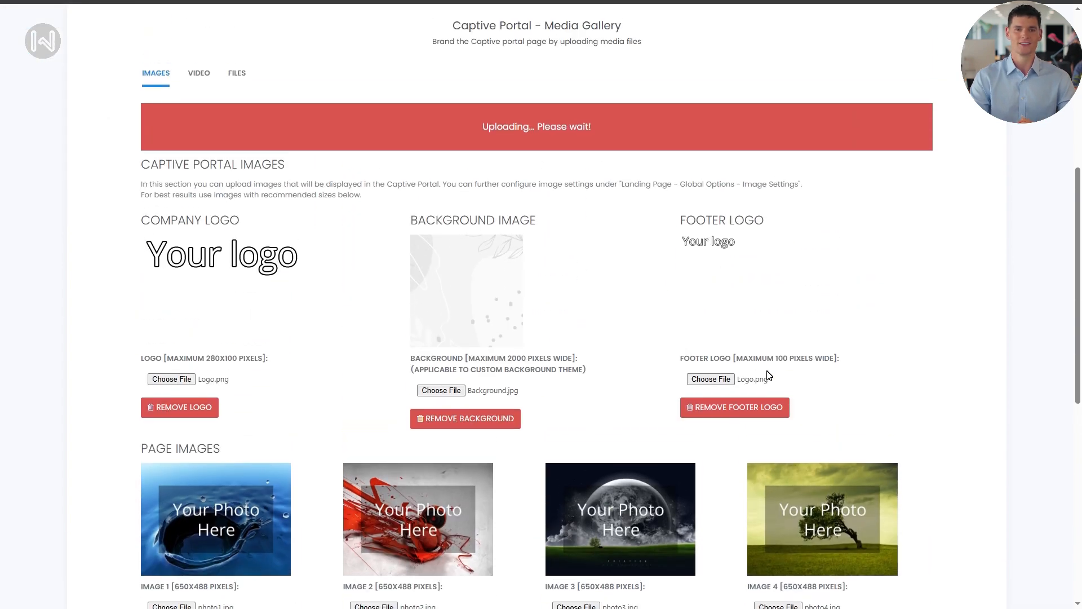
pyautogui.scroll(-2, 767, 374)
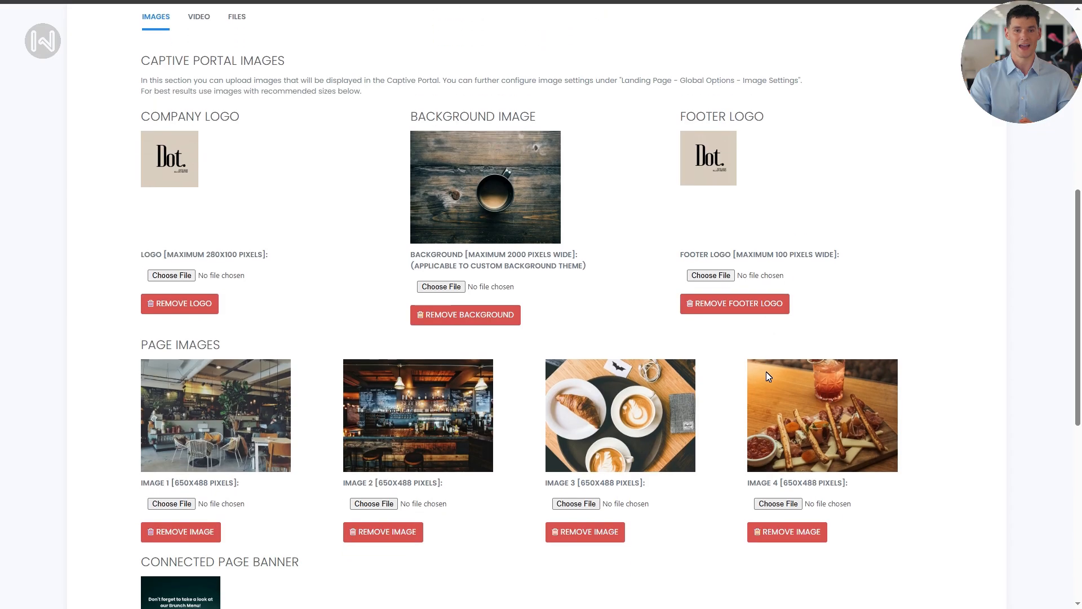
pyautogui.scroll(-2, 768, 374)
pyautogui.scroll(5, 767, 374)
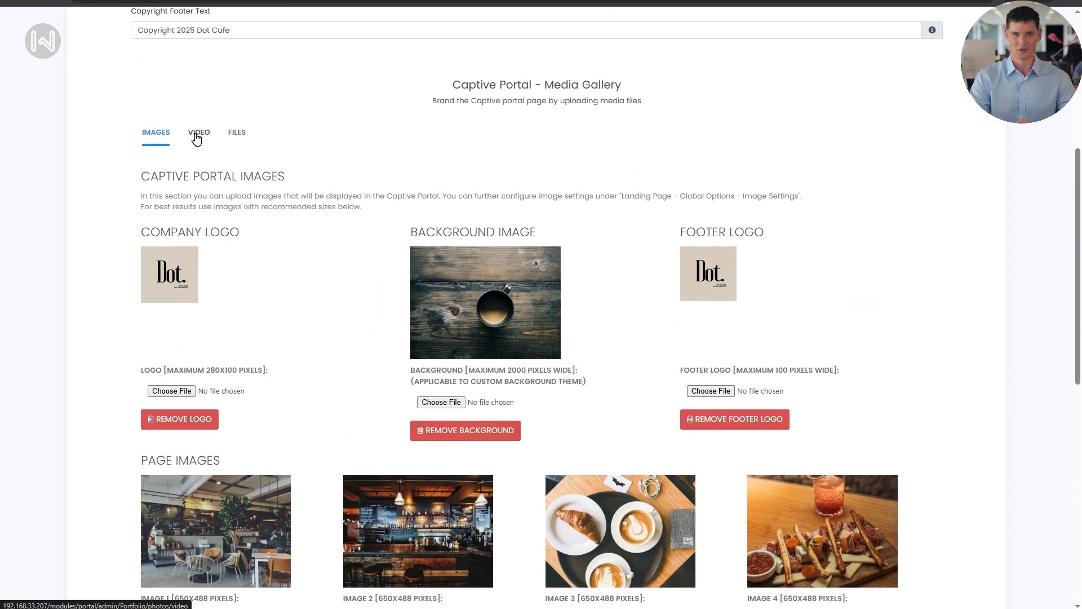
# Skip uploading a portal video and advance the wizard to Step 6, Login Methods.
pyautogui.click(196, 135)
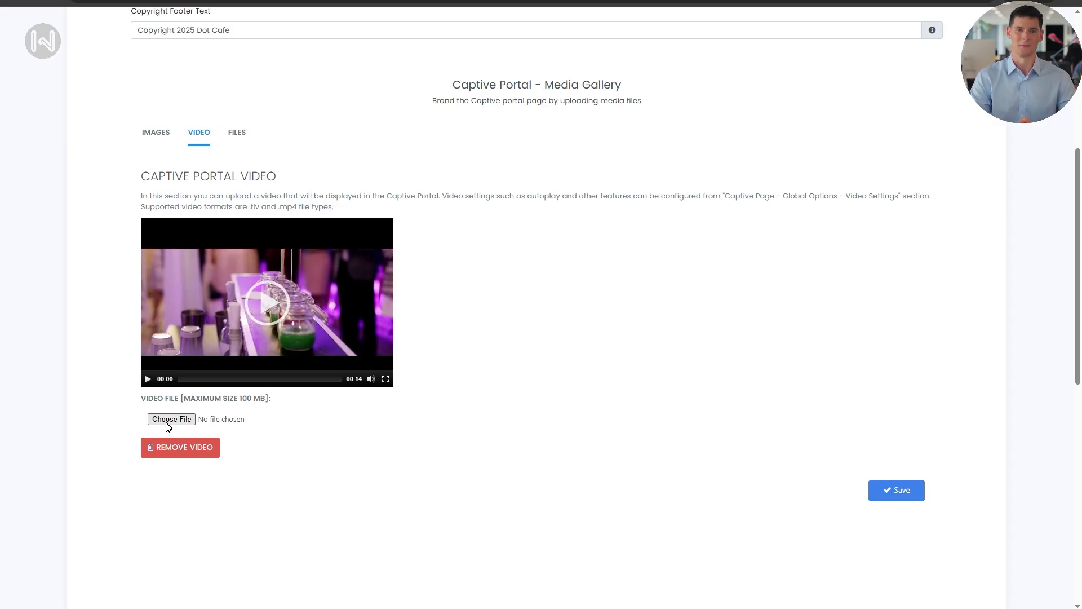
pyautogui.click(167, 420)
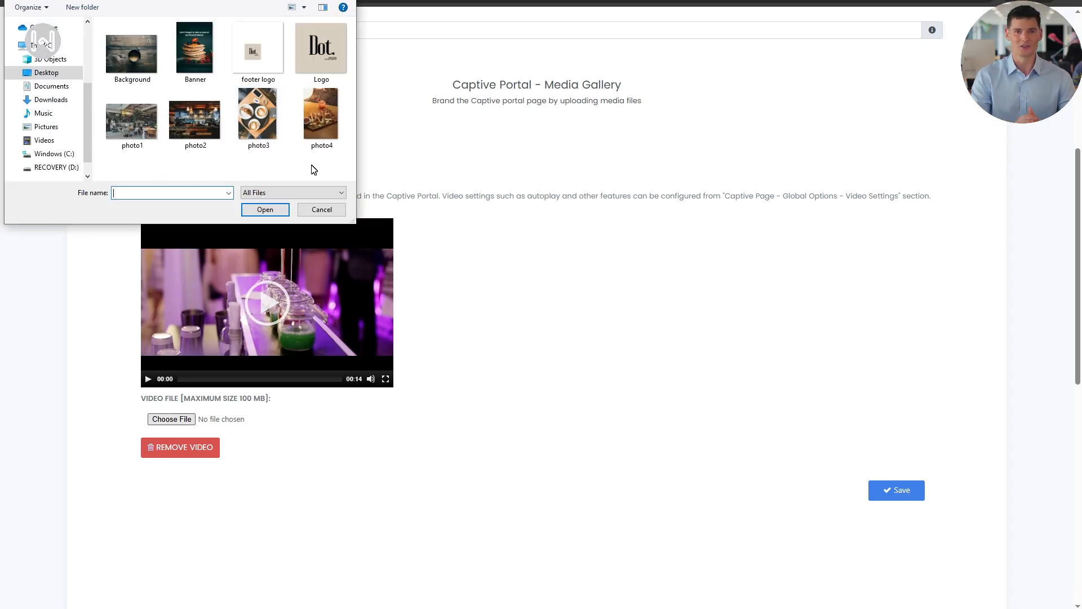
pyautogui.click(329, 211)
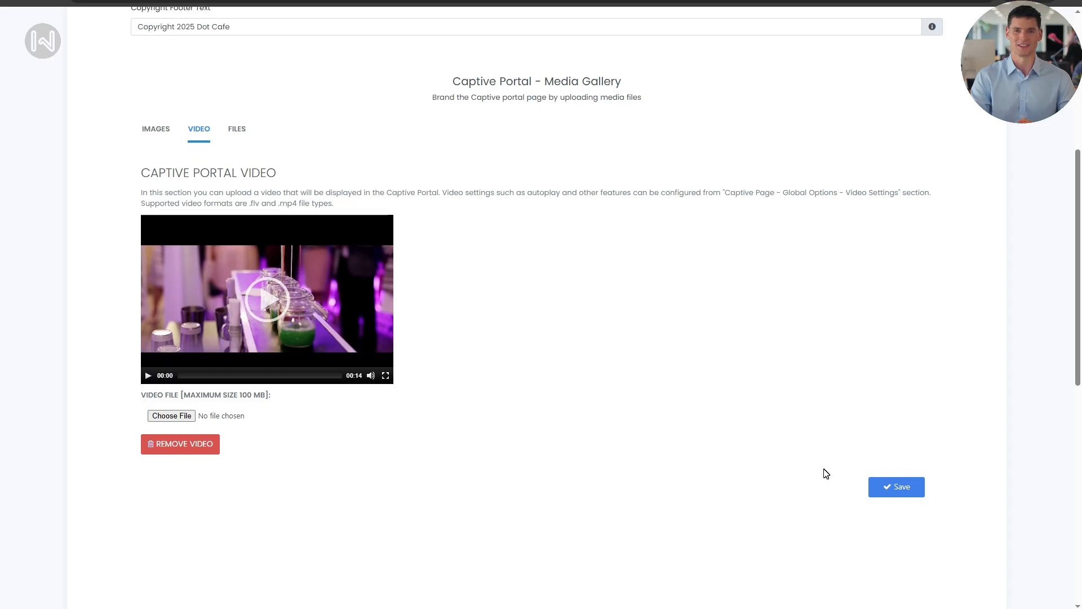
pyautogui.scroll(-5, 785, 466)
pyautogui.scroll(-4, 785, 465)
pyautogui.click(561, 481)
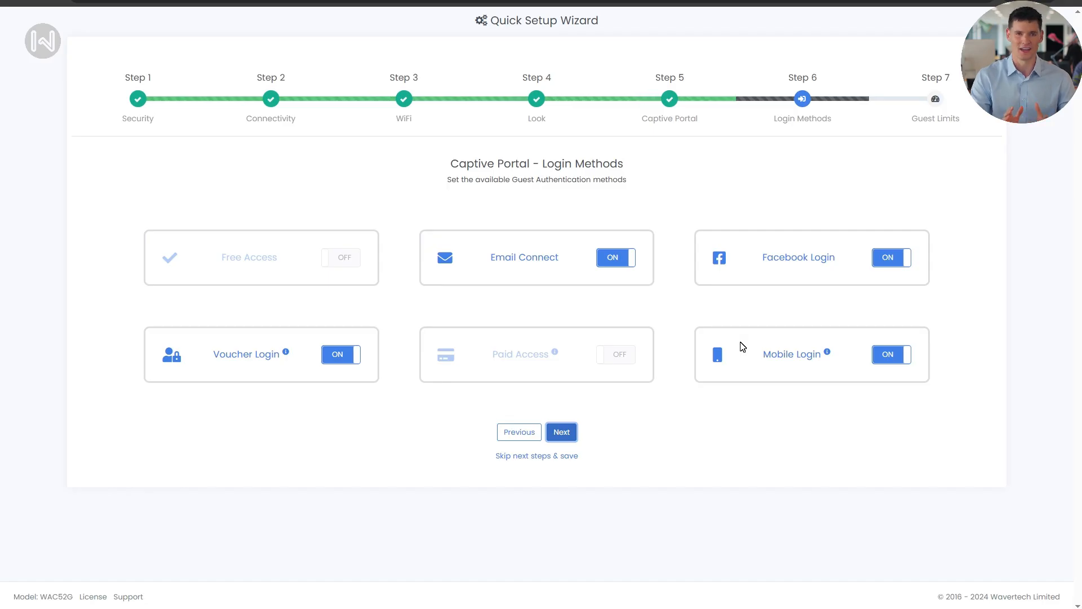
# Turn off Voucher and Mobile login, keeping Email and Facebook, and continue to Step 7.
pyautogui.click(360, 356)
pyautogui.click(884, 354)
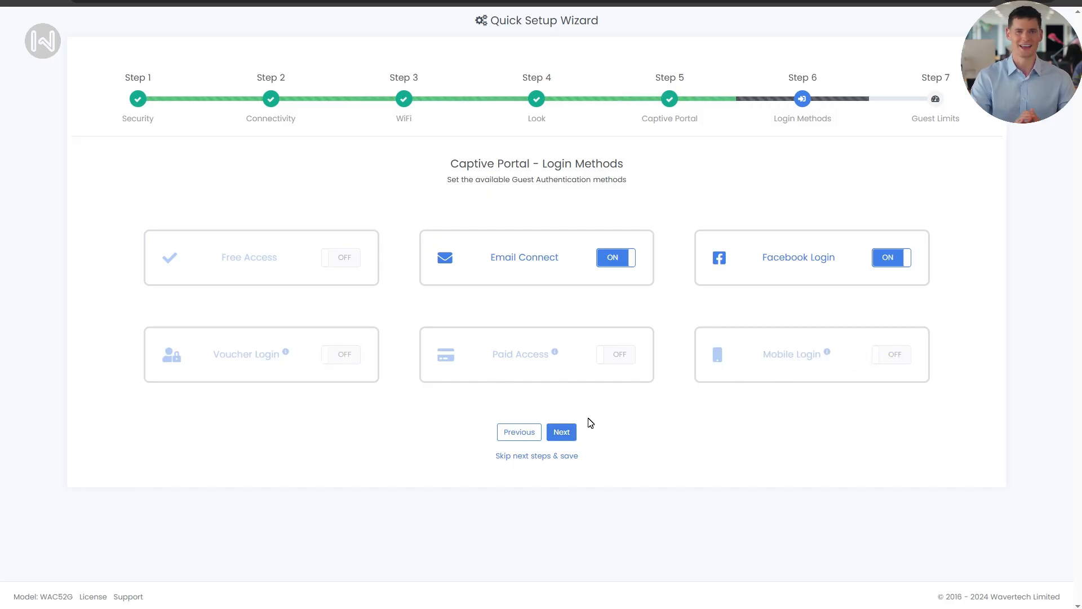
pyautogui.click(567, 432)
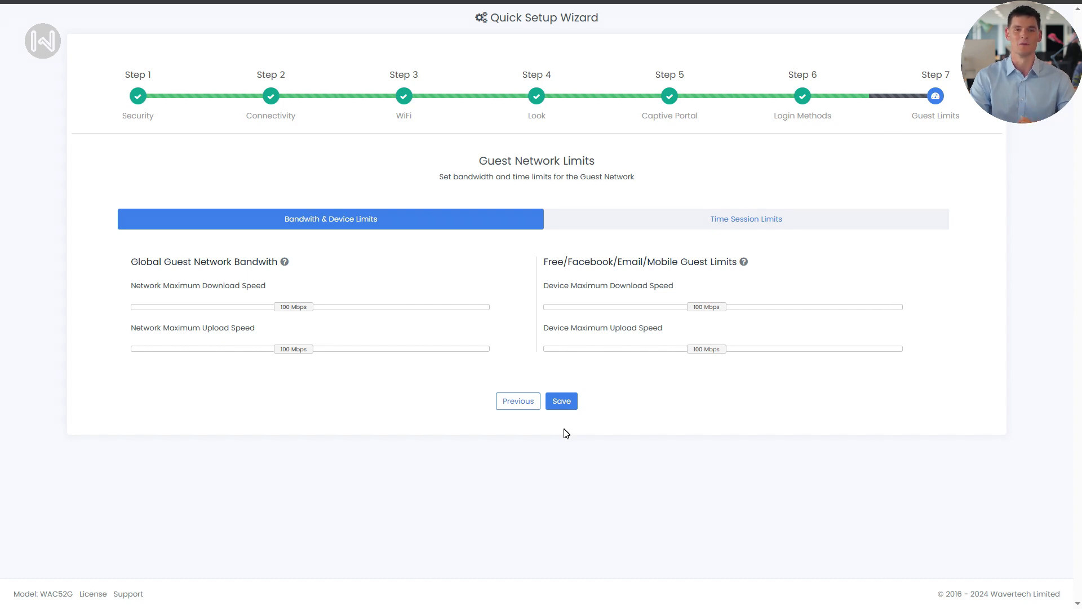
# Adjust the network download slider and cap each device at 30 Mbps download, 15 Mbps upload.
pyautogui.moveTo(293, 307); pyautogui.dragTo(240, 361)
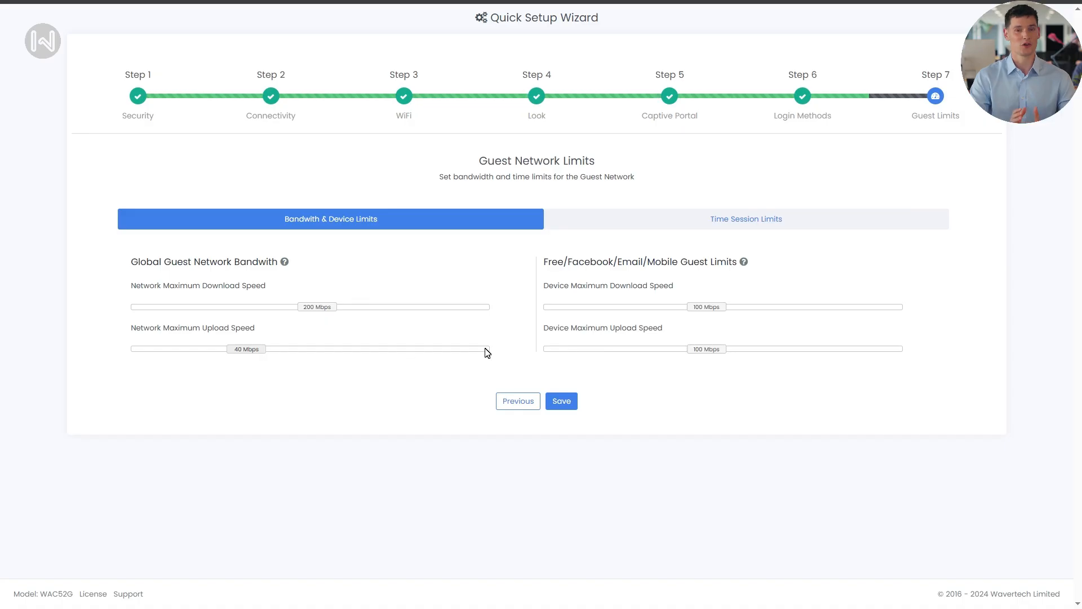
pyautogui.moveTo(701, 310); pyautogui.dragTo(620, 317)
pyautogui.moveTo(704, 355); pyautogui.dragTo(582, 361)
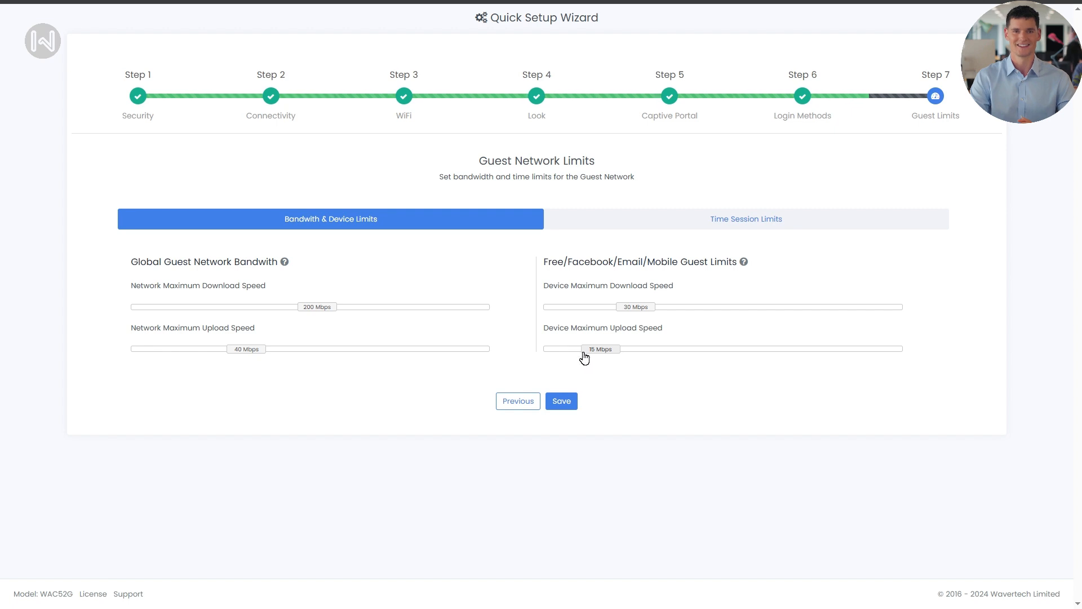
pyautogui.click(603, 225)
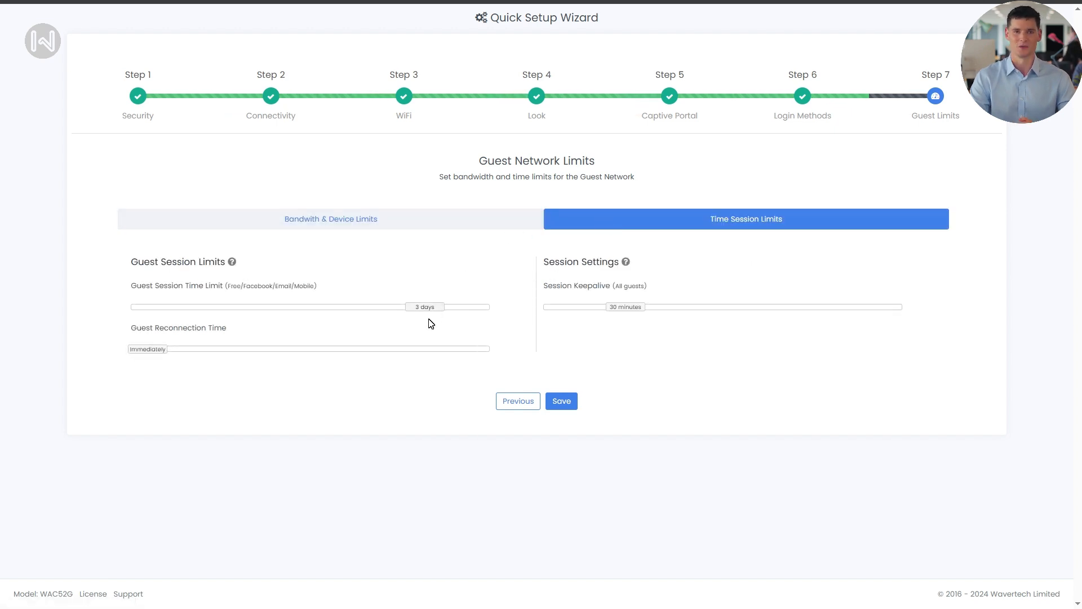
# Set a 3-hour guest session limit and save the guest limits to finish the wizard.
pyautogui.moveTo(432, 314); pyautogui.dragTo(209, 324)
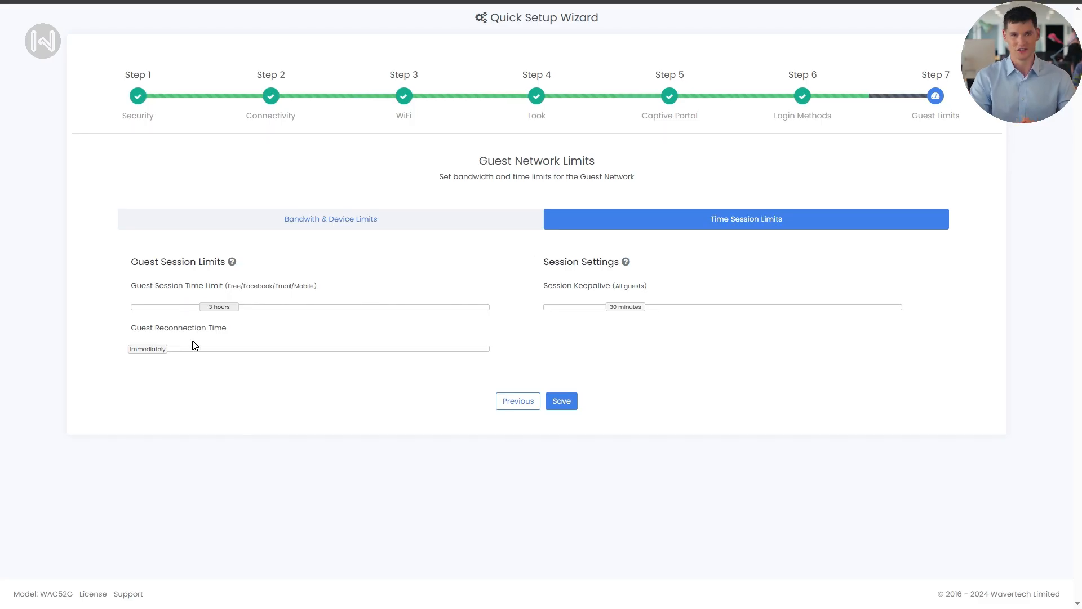
pyautogui.moveTo(159, 357); pyautogui.dragTo(125, 386)
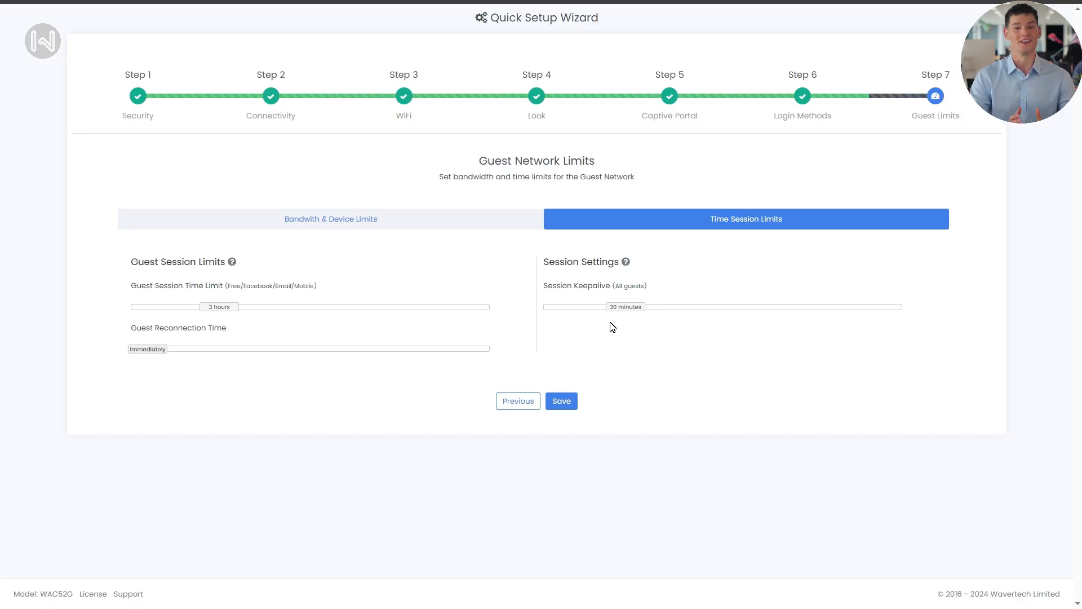
pyautogui.moveTo(621, 310)
pyautogui.mouseDown()
pyautogui.moveTo(693, 329)
pyautogui.moveTo(608, 321)
pyautogui.mouseUp()
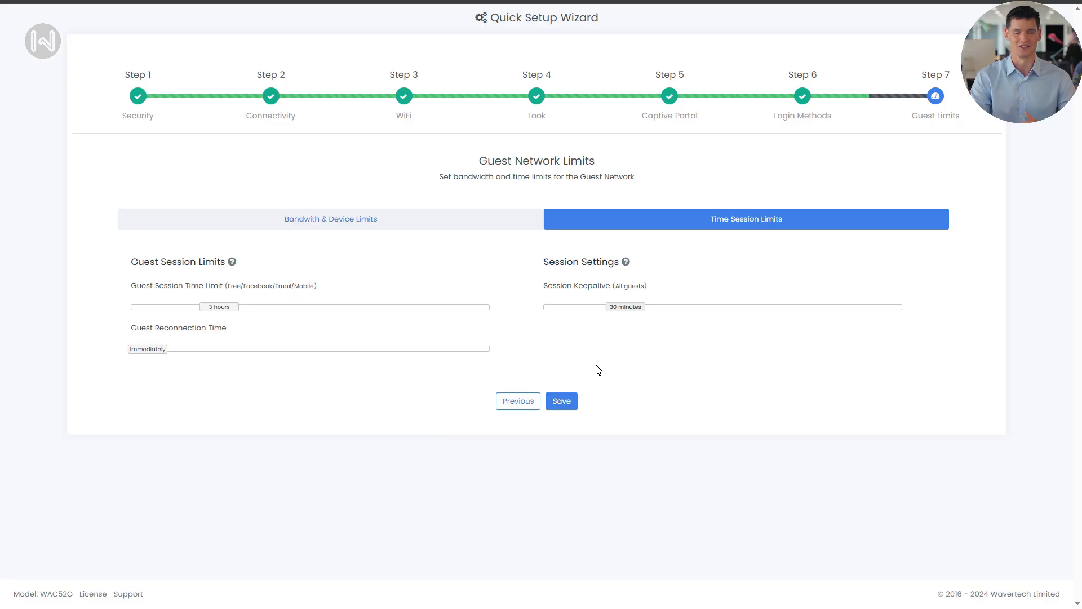
pyautogui.click(571, 404)
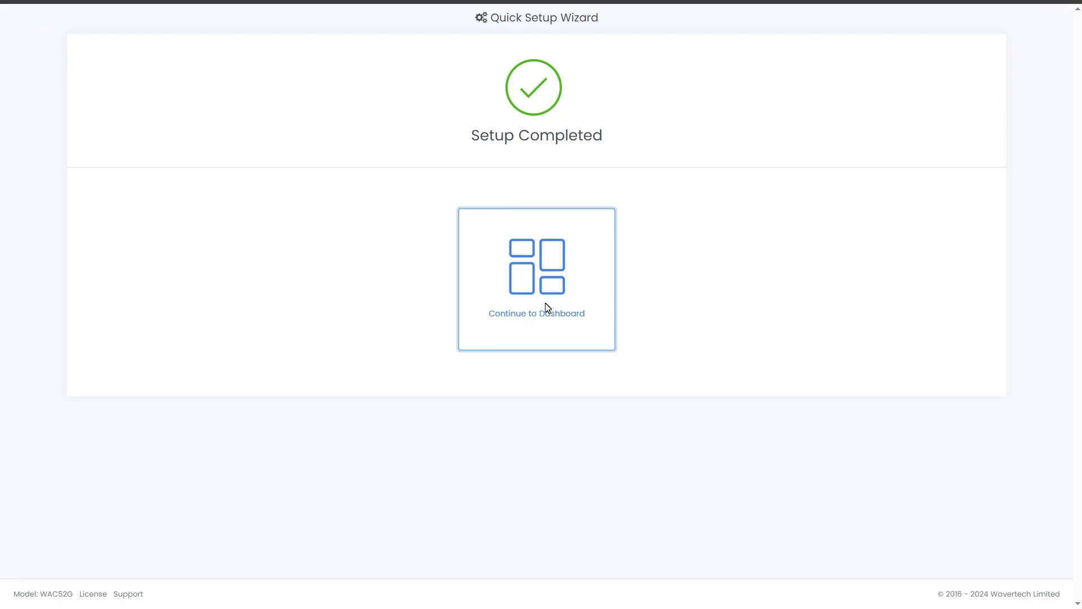
# Go to the dashboard and change its WA-Gateway title to 'Dot Cafe'.
pyautogui.click(546, 307)
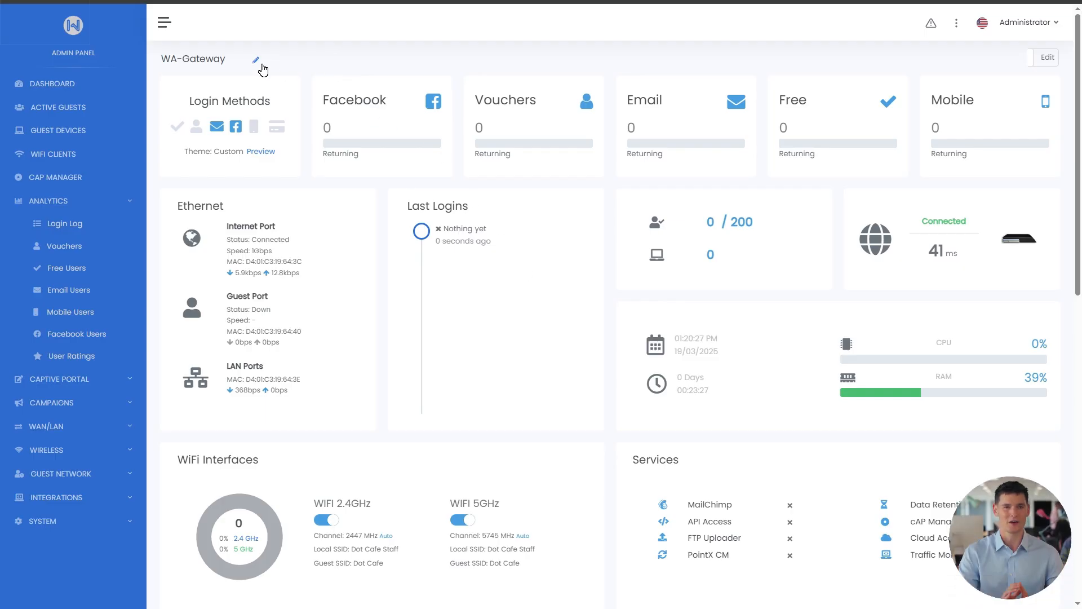
pyautogui.click(256, 60)
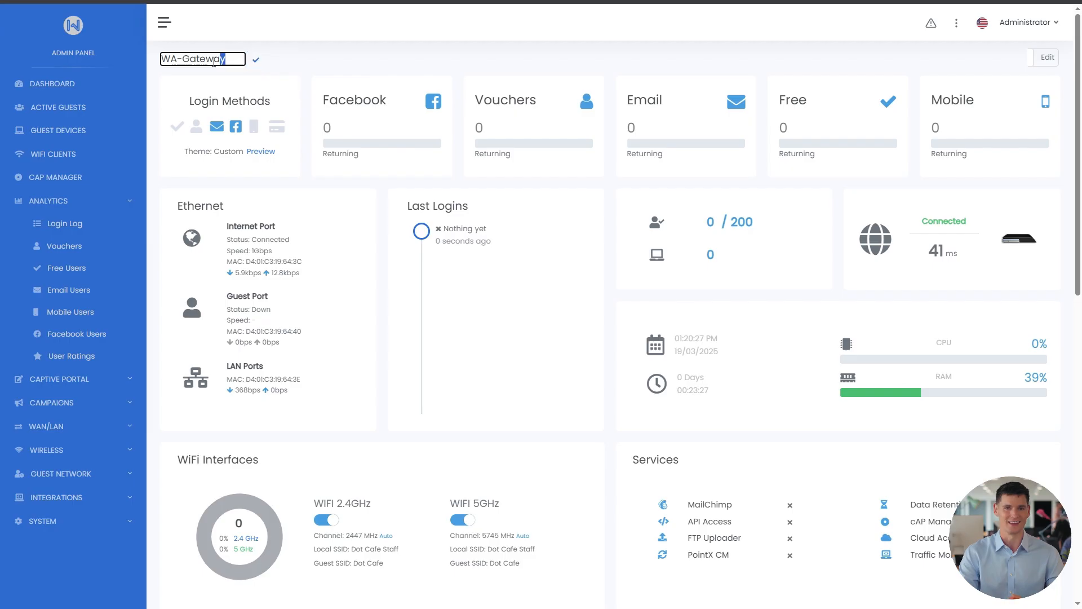
pyautogui.moveTo(230, 59); pyautogui.dragTo(155, 76)
pyautogui.write('Dot ')
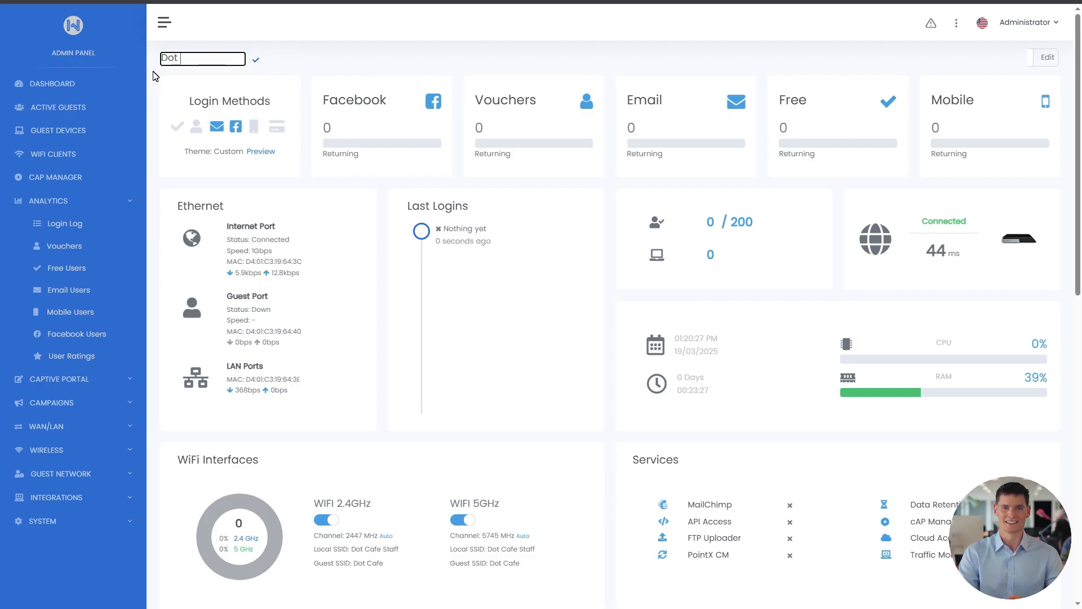
pyautogui.write('Cafe')
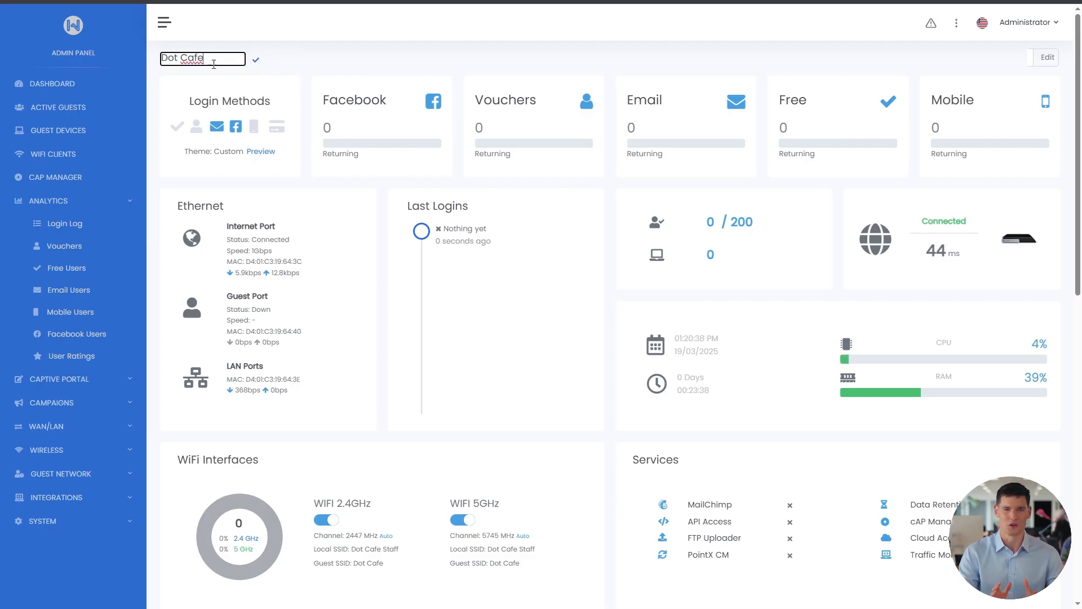
pyautogui.click(256, 60)
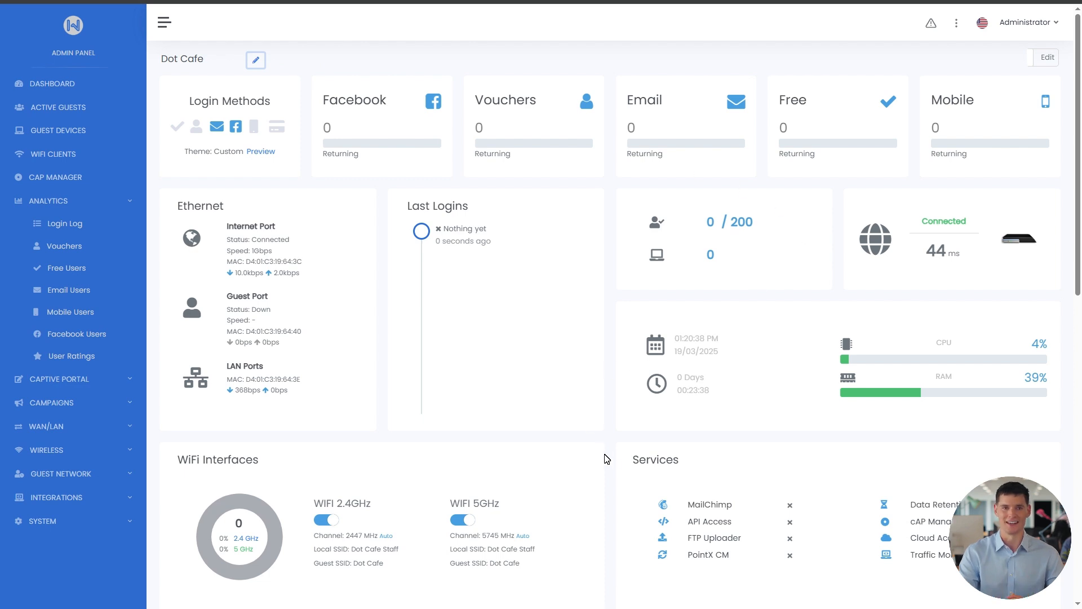
pyautogui.scroll(-5, 738, 482)
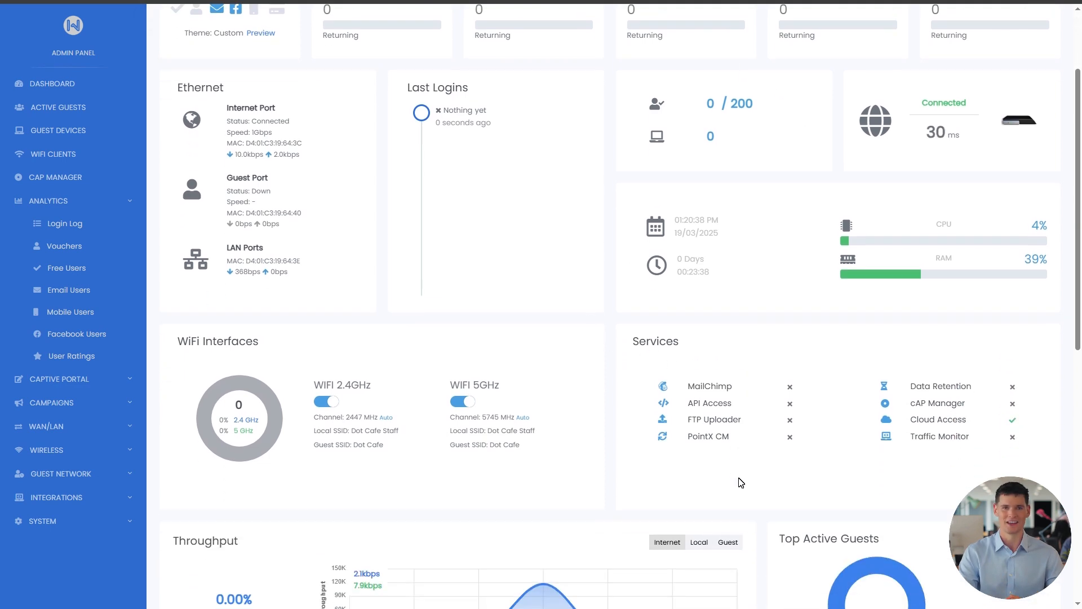
pyautogui.scroll(-6, 741, 481)
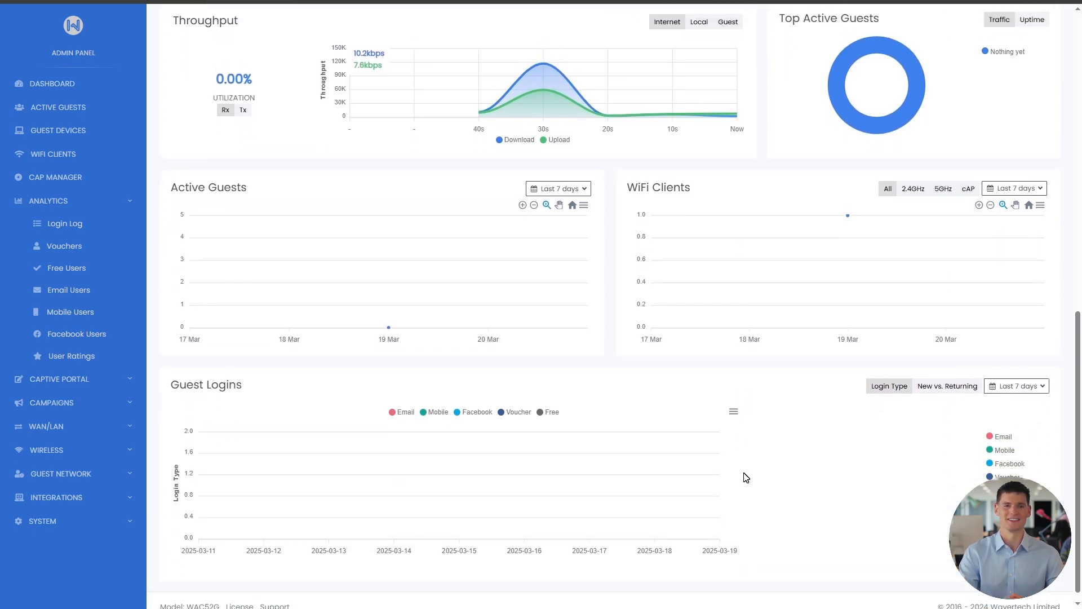
pyautogui.scroll(5, 746, 477)
pyautogui.scroll(6, 746, 476)
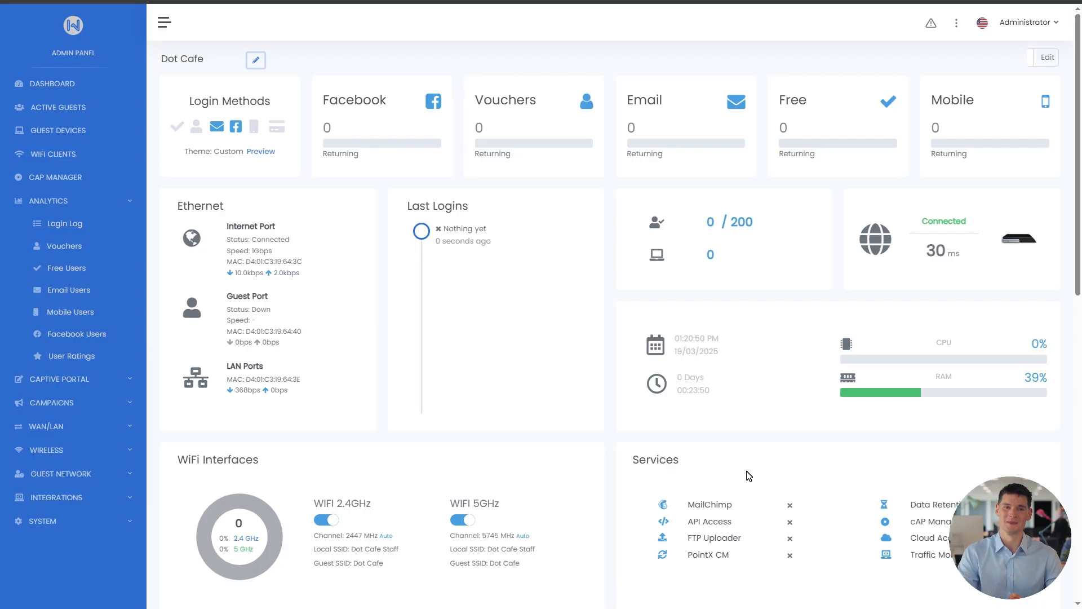
# In dashboard edit mode, move Free before Email, Connected under the guest count, and Mobile down.
pyautogui.click(1043, 57)
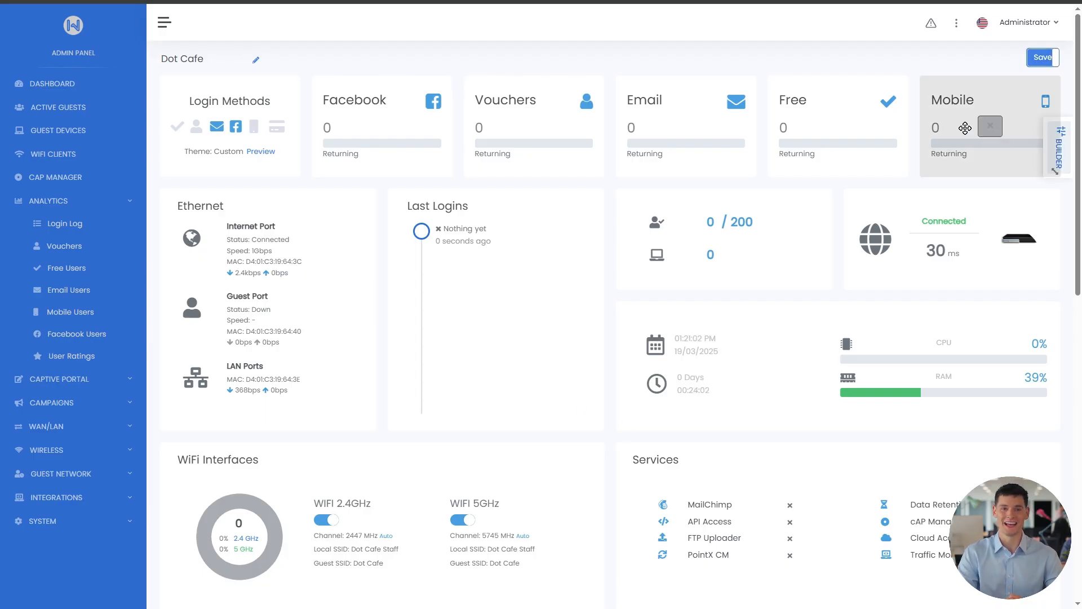
pyautogui.moveTo(868, 119); pyautogui.dragTo(674, 126)
pyautogui.moveTo(658, 210)
pyautogui.mouseDown()
pyautogui.moveTo(341, 412)
pyautogui.moveTo(637, 286)
pyautogui.moveTo(671, 217)
pyautogui.mouseUp()
pyautogui.click(727, 241)
pyautogui.moveTo(871, 222); pyautogui.dragTo(736, 208)
pyautogui.moveTo(958, 130); pyautogui.dragTo(707, 232)
# Open and close the dashboard widget builder, then expand Captive Portal in the sidebar.
pyautogui.click(1056, 145)
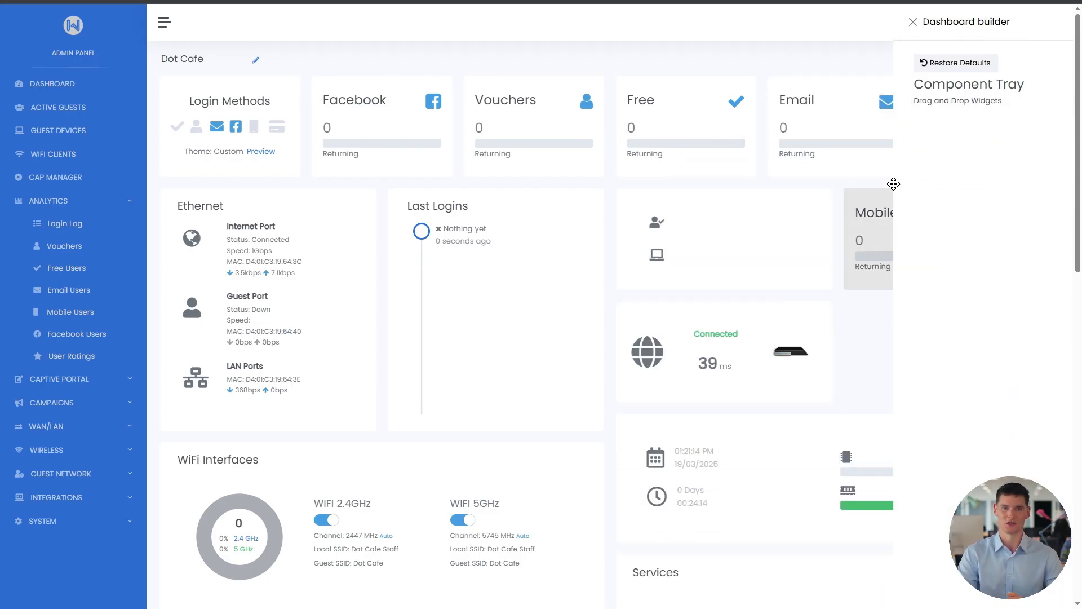
pyautogui.click(913, 21)
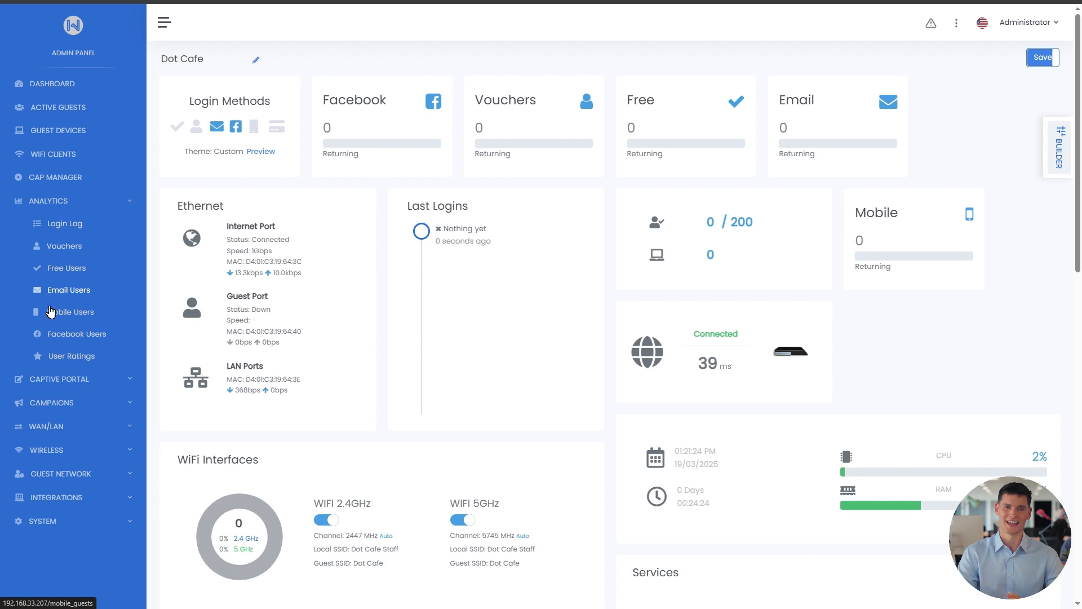
pyautogui.click(58, 379)
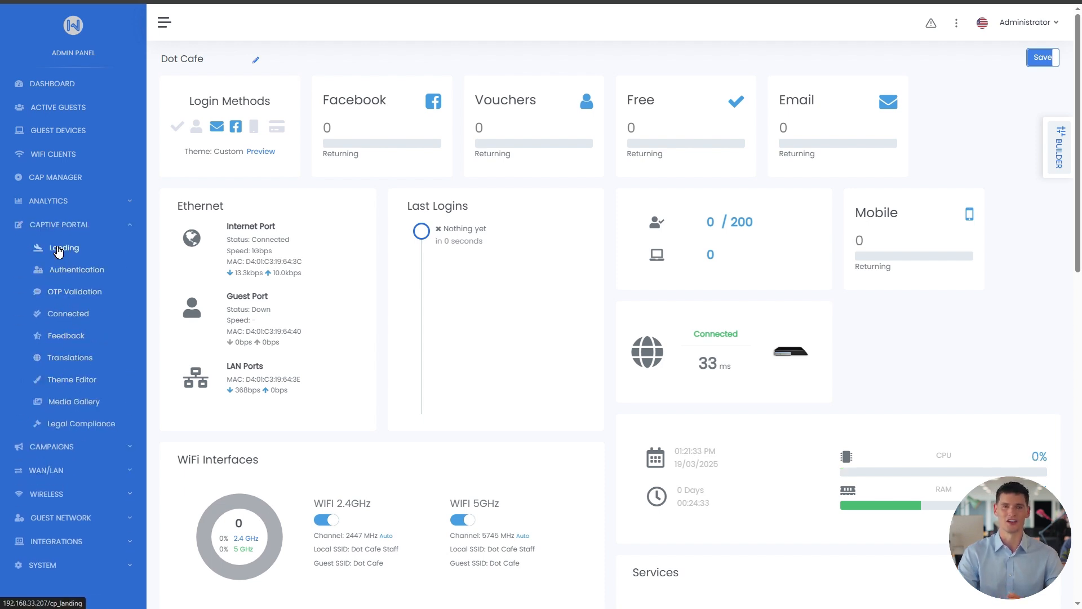
# Open the Captive Portal Landing settings and browse the preview and the global, first page and ad tabs.
pyautogui.click(64, 247)
pyautogui.scroll(-2, 758, 208)
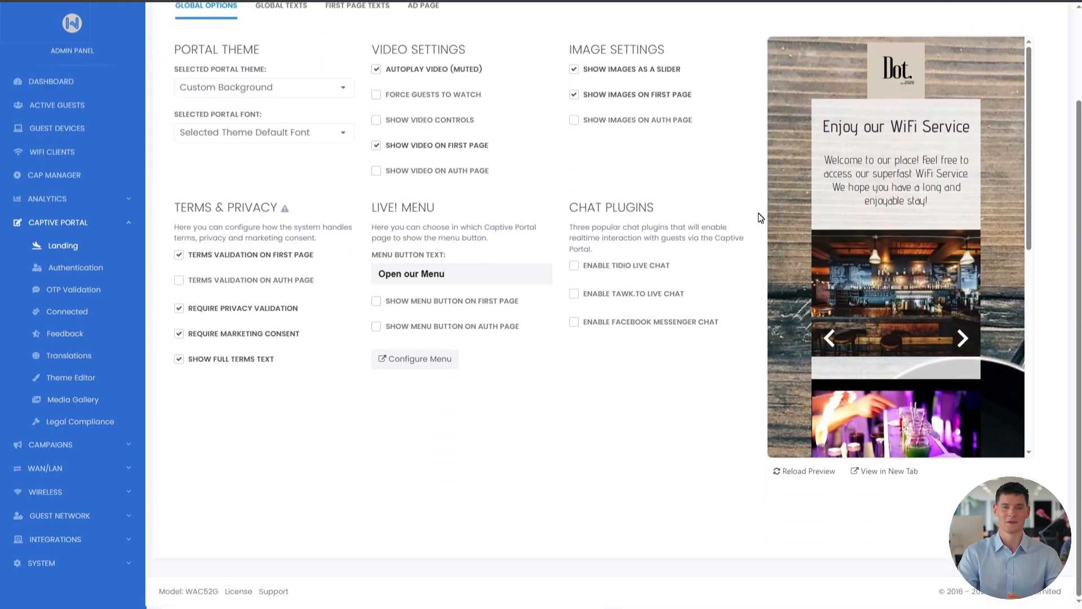
pyautogui.scroll(-2, 840, 214)
pyautogui.scroll(-6, 840, 213)
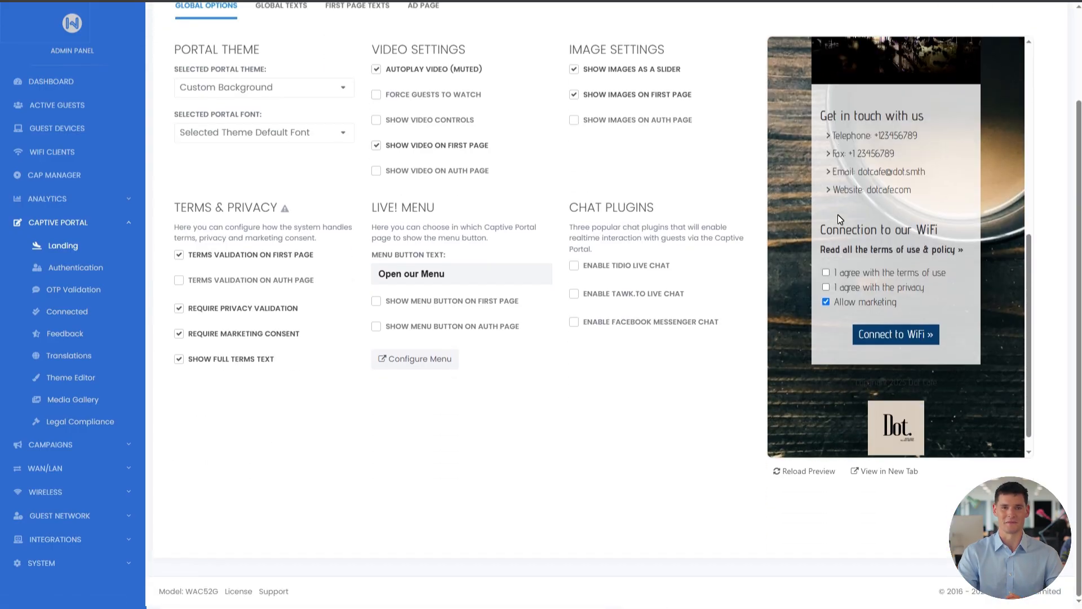
pyautogui.scroll(8, 837, 214)
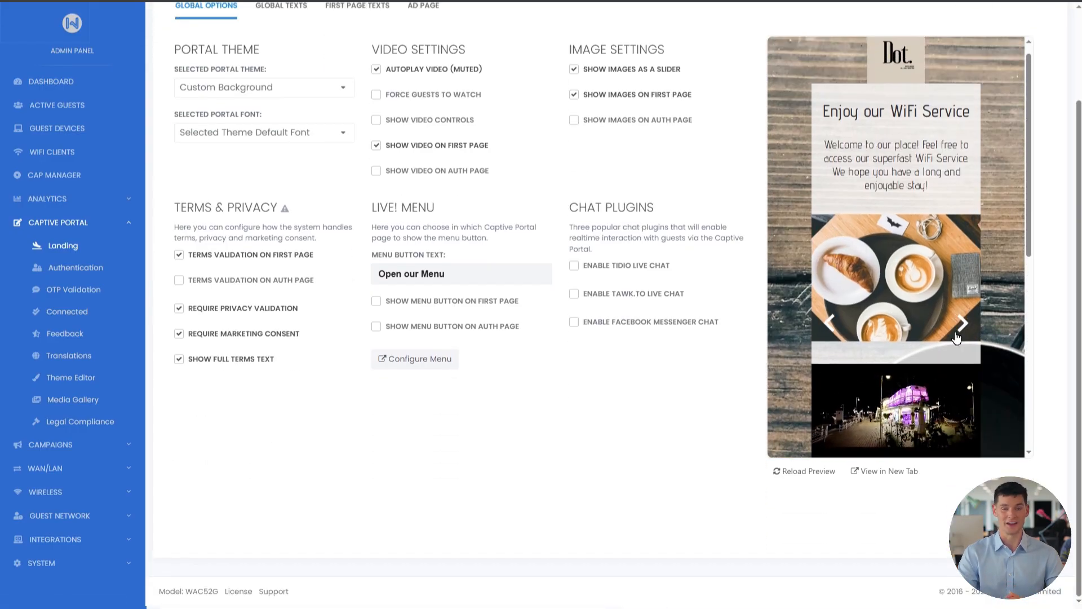
pyautogui.click(961, 325)
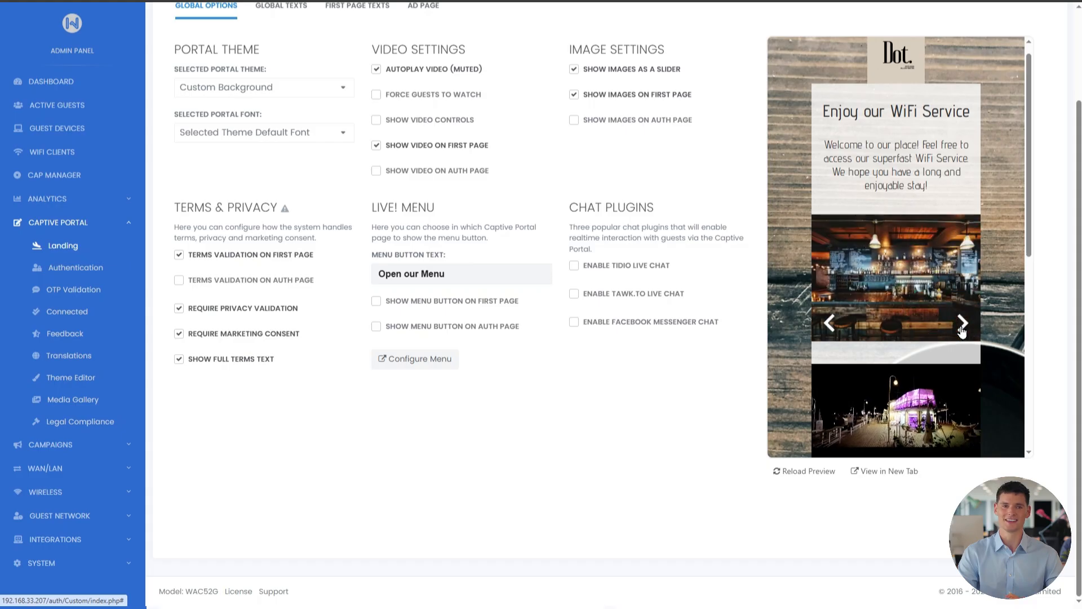
pyautogui.scroll(2, 729, 258)
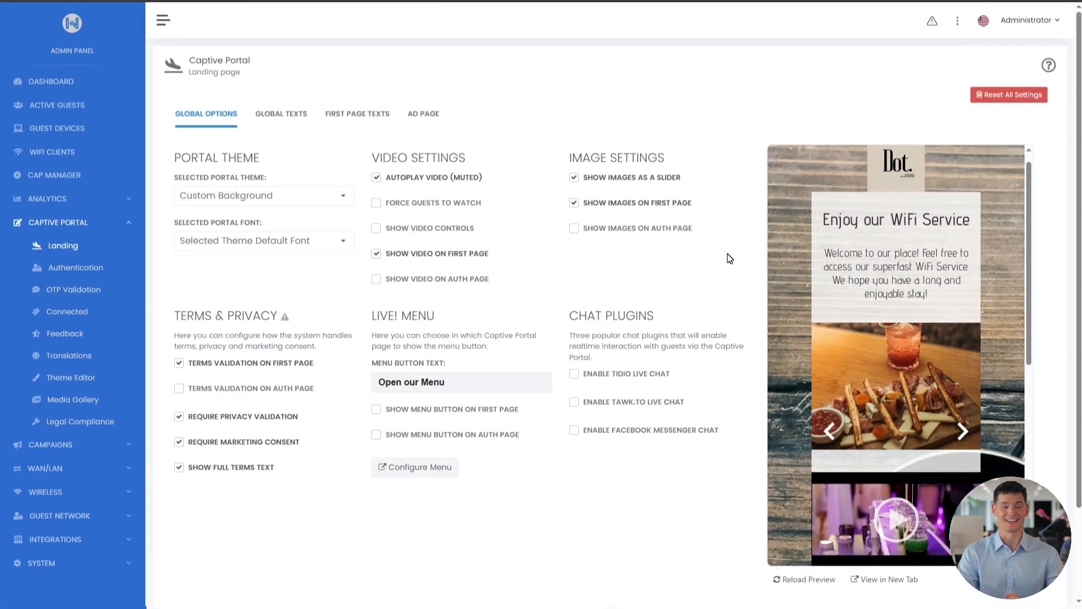
pyautogui.click(293, 116)
pyautogui.click(344, 117)
pyautogui.click(423, 116)
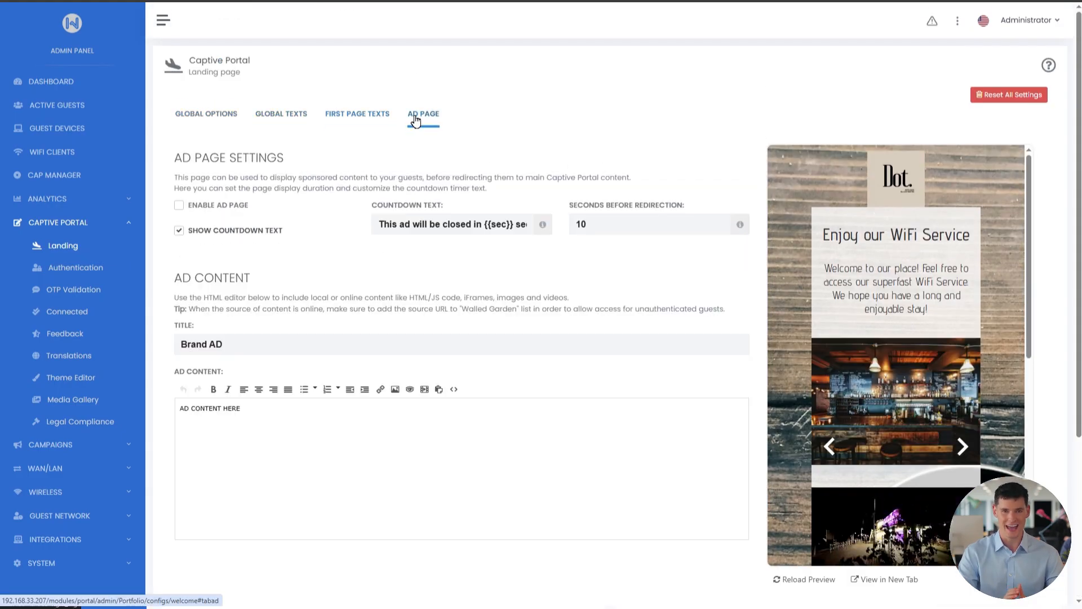
pyautogui.click(225, 116)
# Keep the Custom Background portal theme and enable Tidio live chat.
pyautogui.click(293, 195)
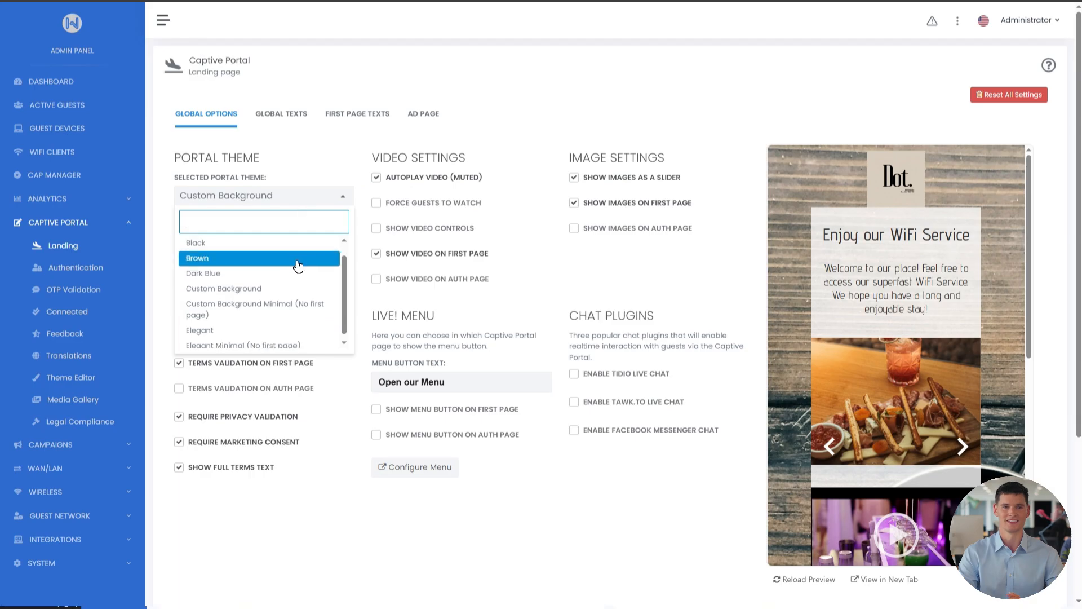
pyautogui.click(343, 199)
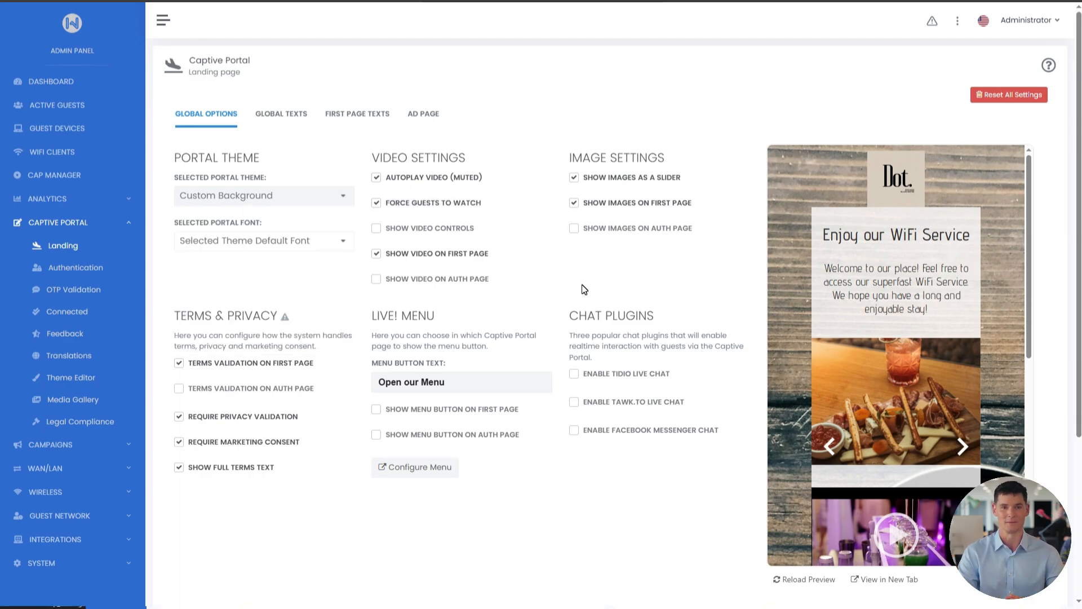
pyautogui.click(574, 373)
pyautogui.moveTo(1050, 66)
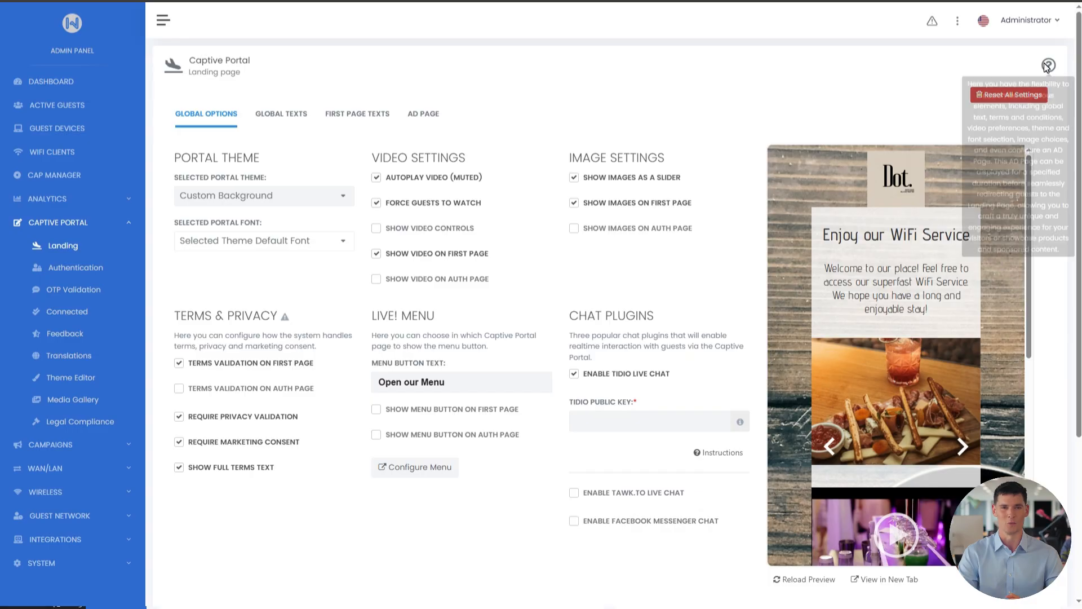